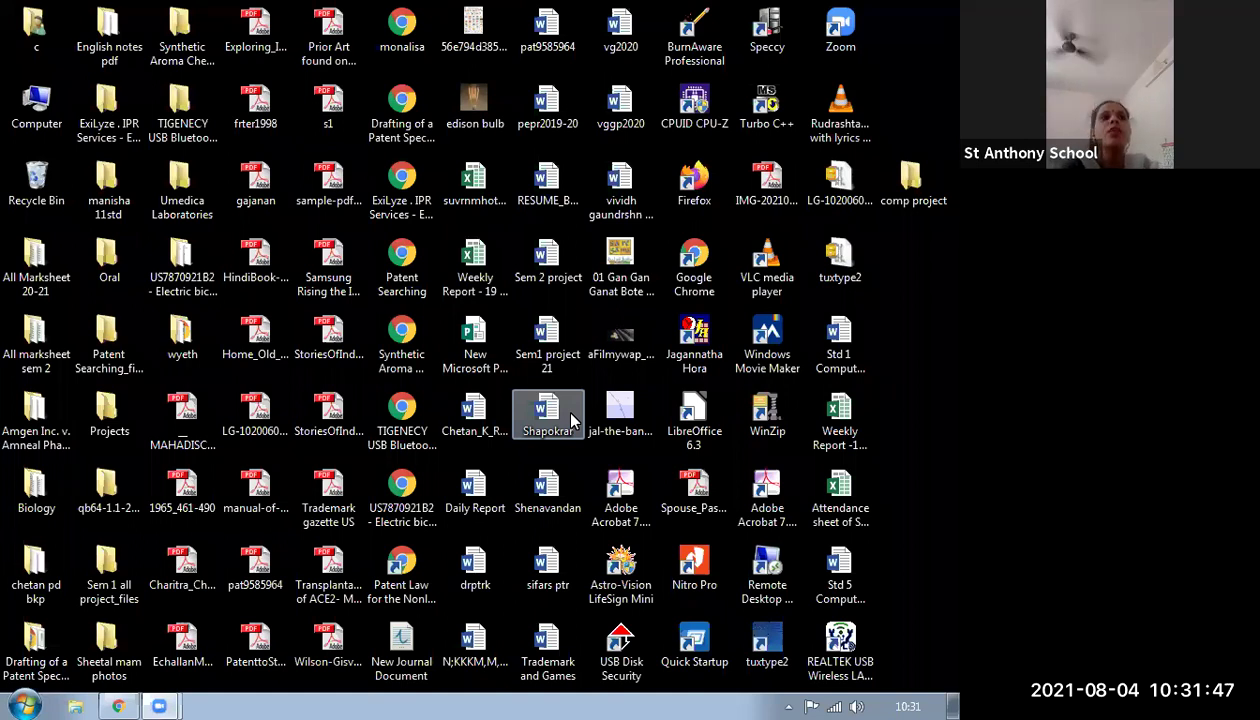
pyautogui.click(26, 705)
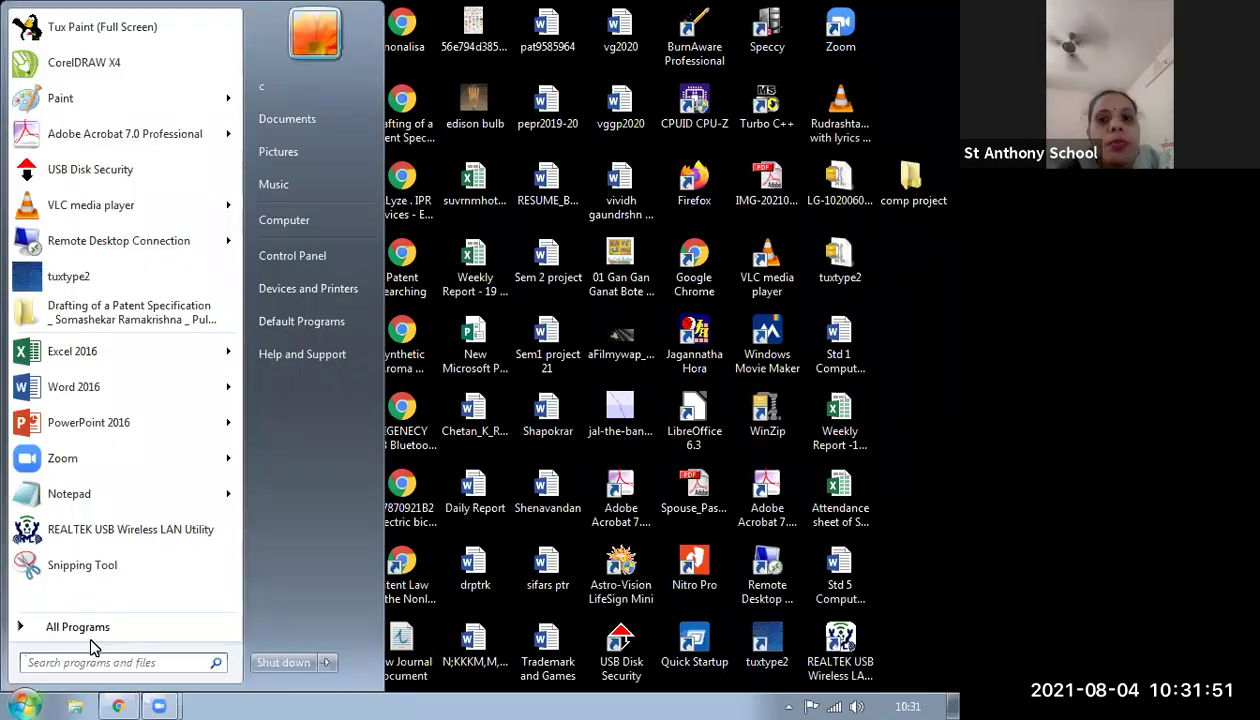
pyautogui.click(884, 487)
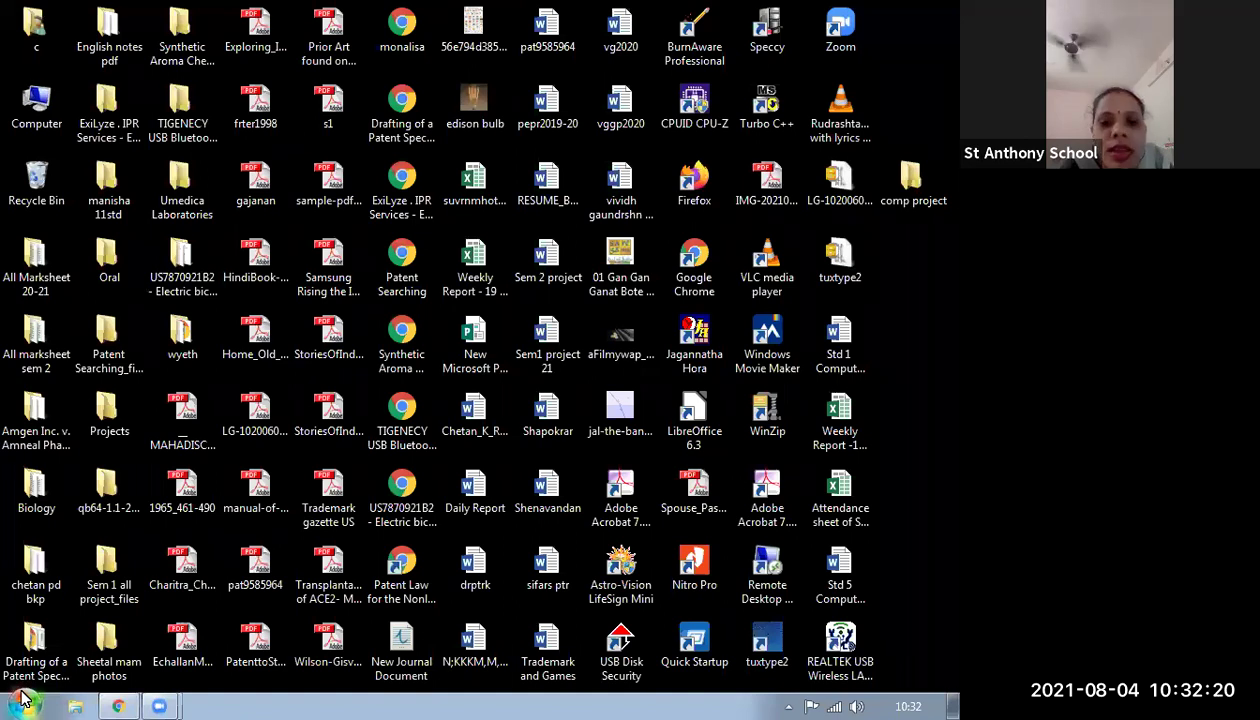
# Step: Open the On-Screen Keyboard from the Ease of Access accessories
pyautogui.click(24, 700)
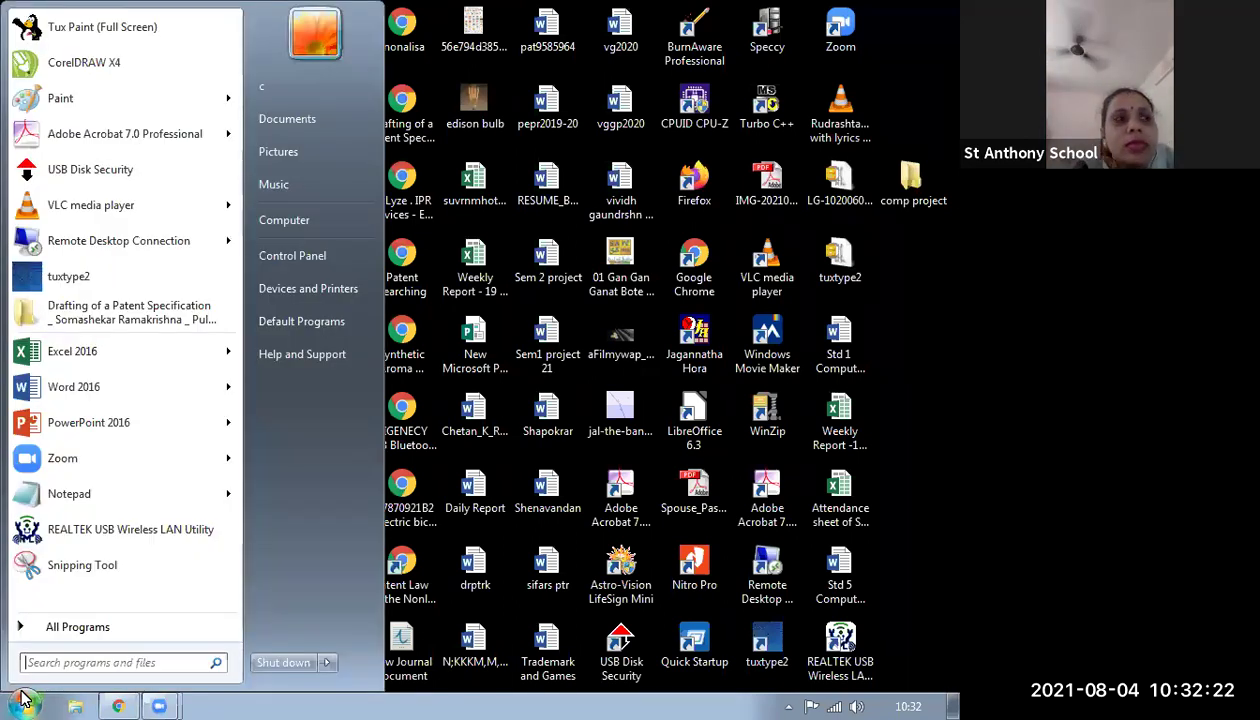
pyautogui.click(90, 630)
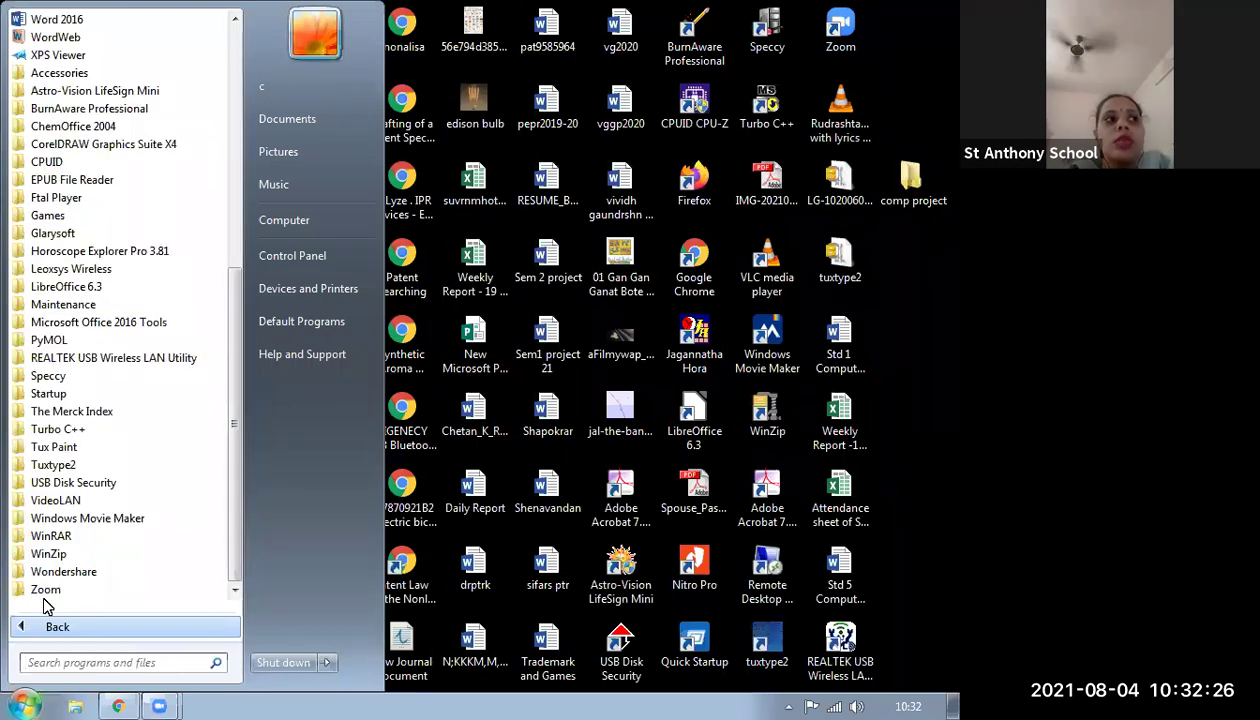
pyautogui.click(32, 630)
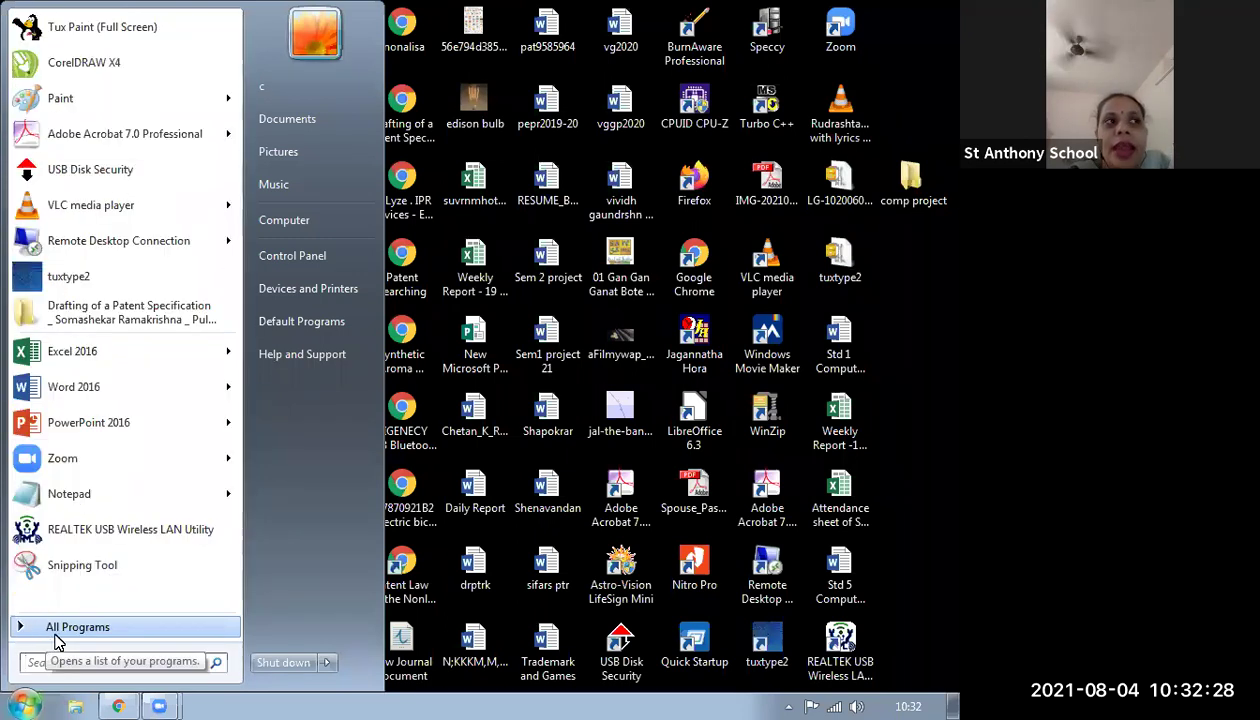
pyautogui.click(82, 643)
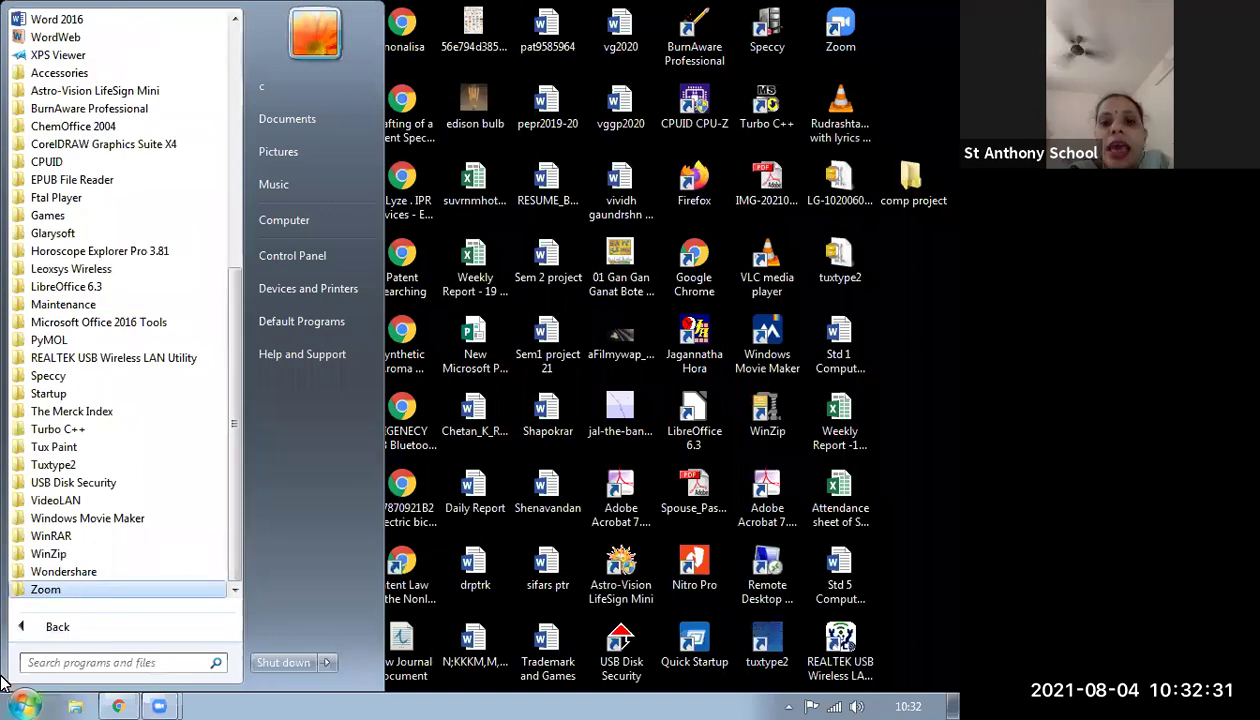
pyautogui.click(40, 626)
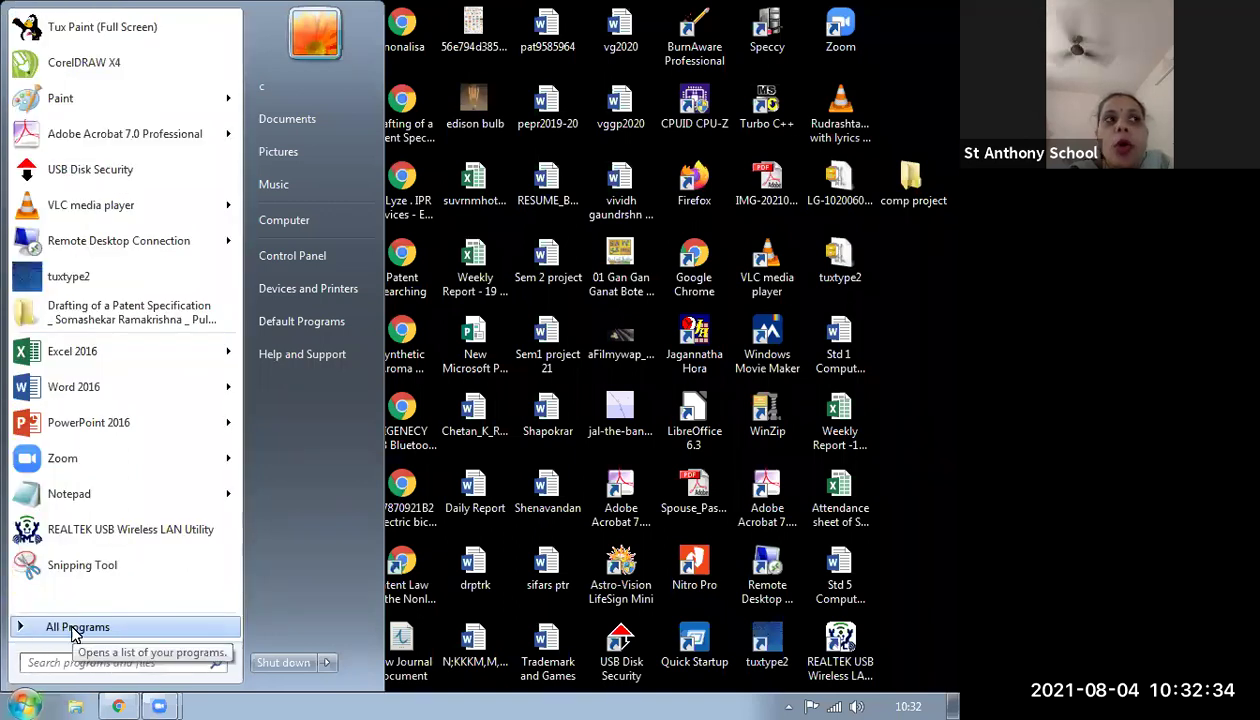
pyautogui.click(75, 630)
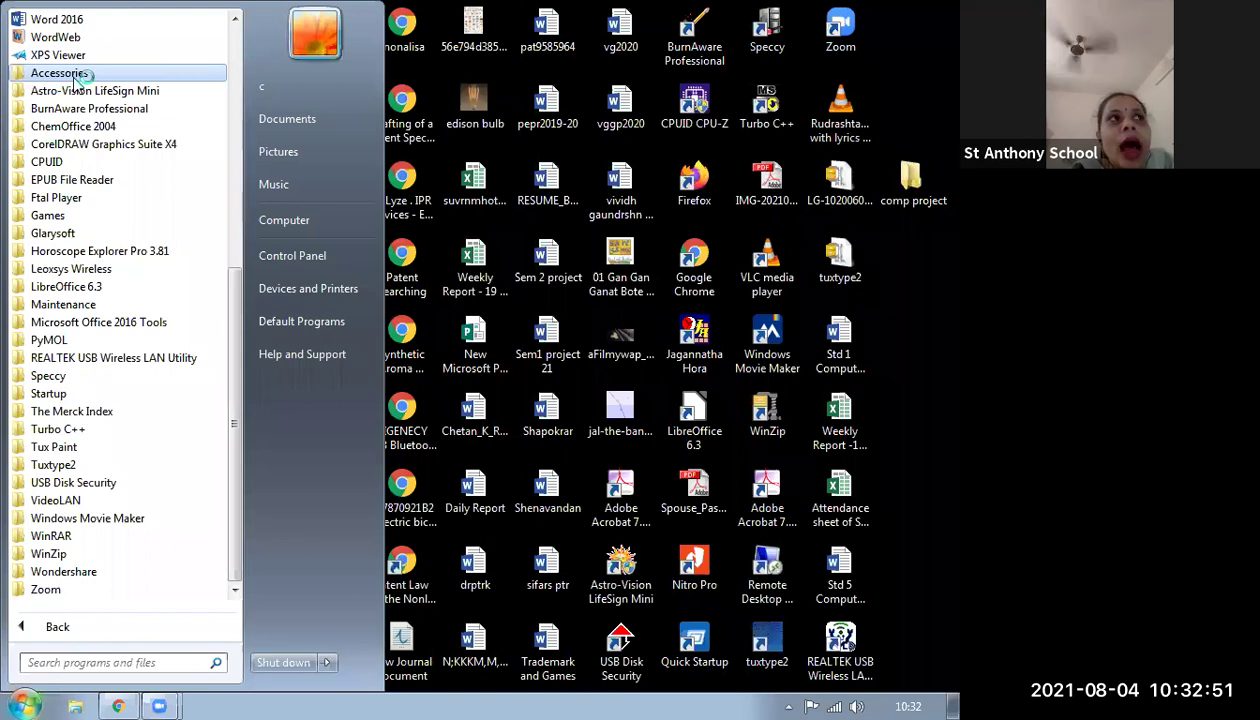
pyautogui.click(75, 80)
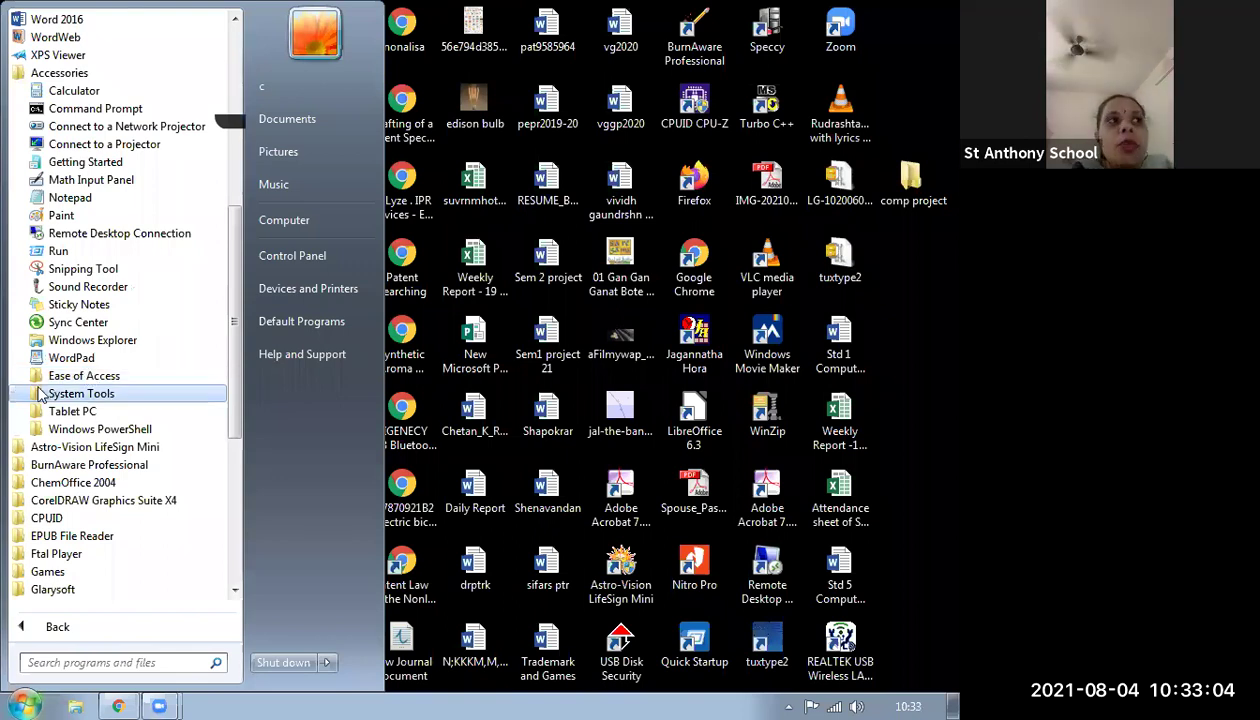
pyautogui.click(94, 378)
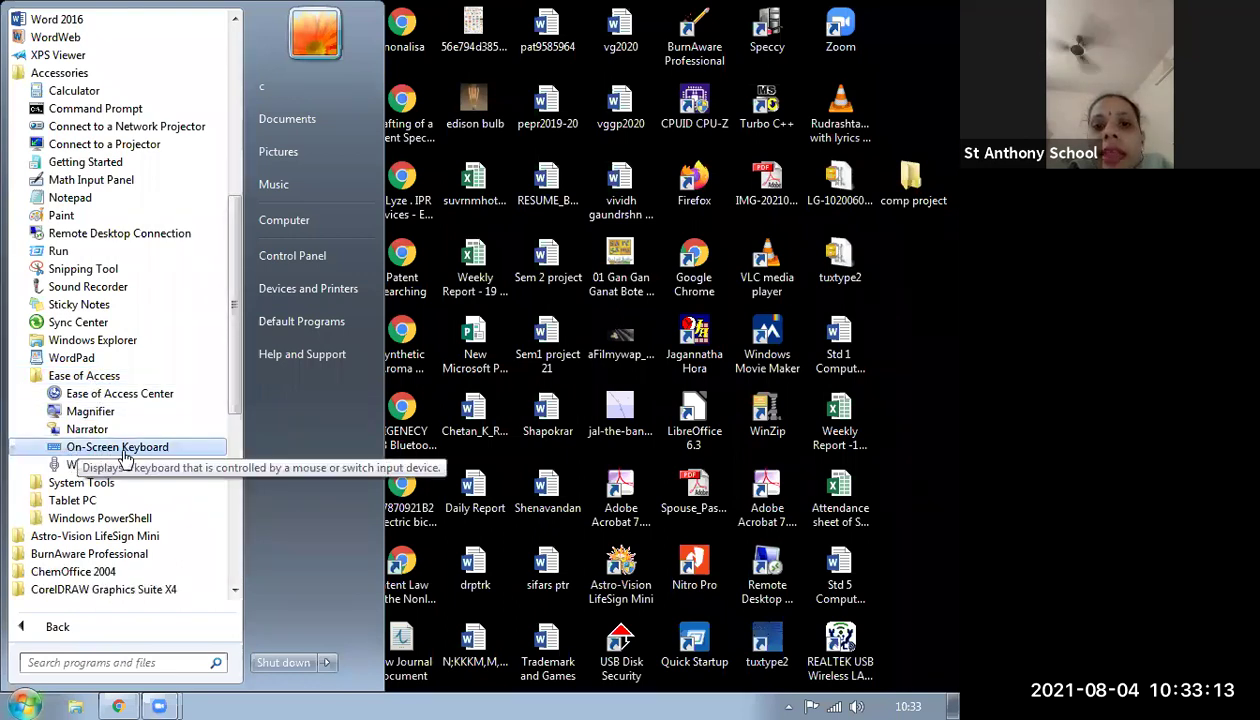
pyautogui.click(76, 449)
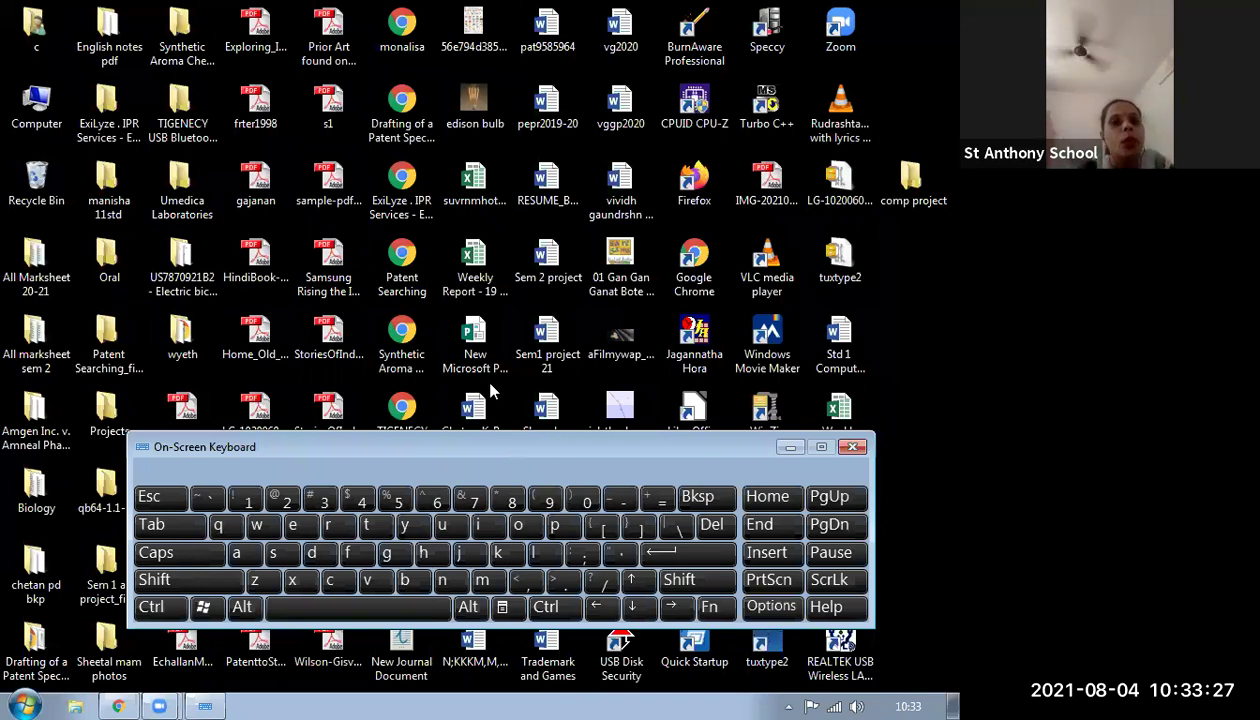
# Step: Switch to a new blank Notepad document and maximize its window
pyautogui.click(24, 706)
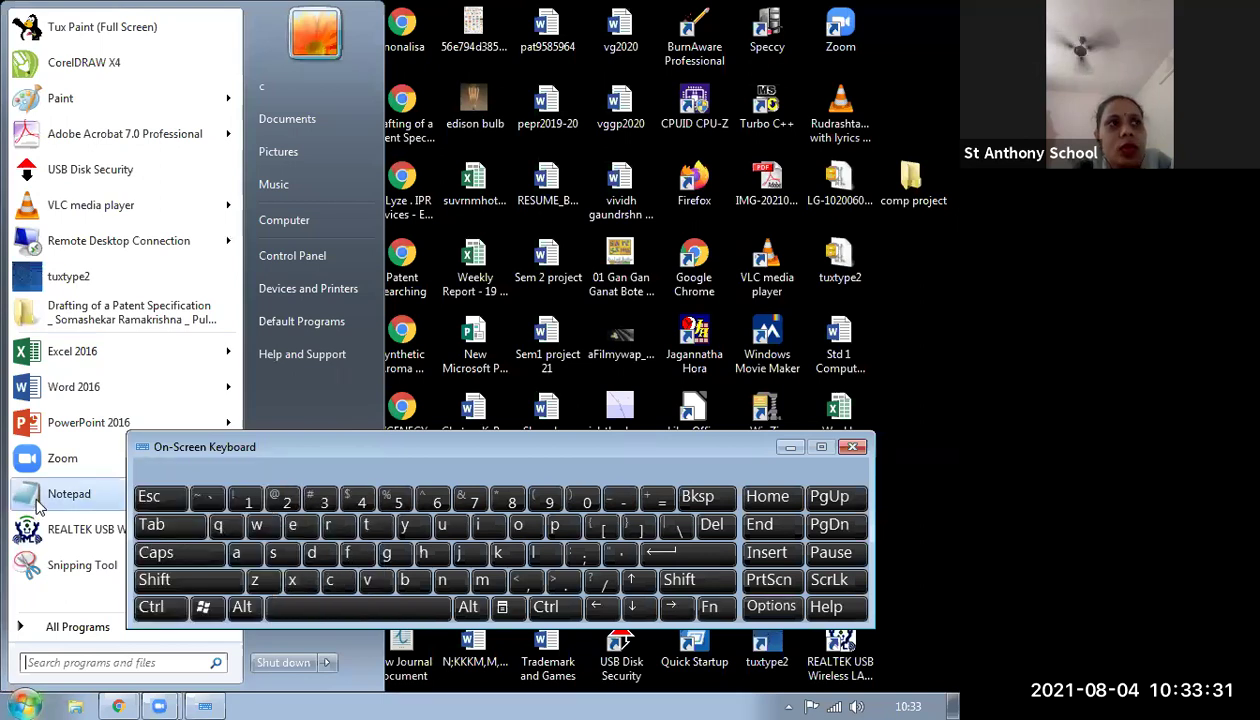
pyautogui.click(40, 496)
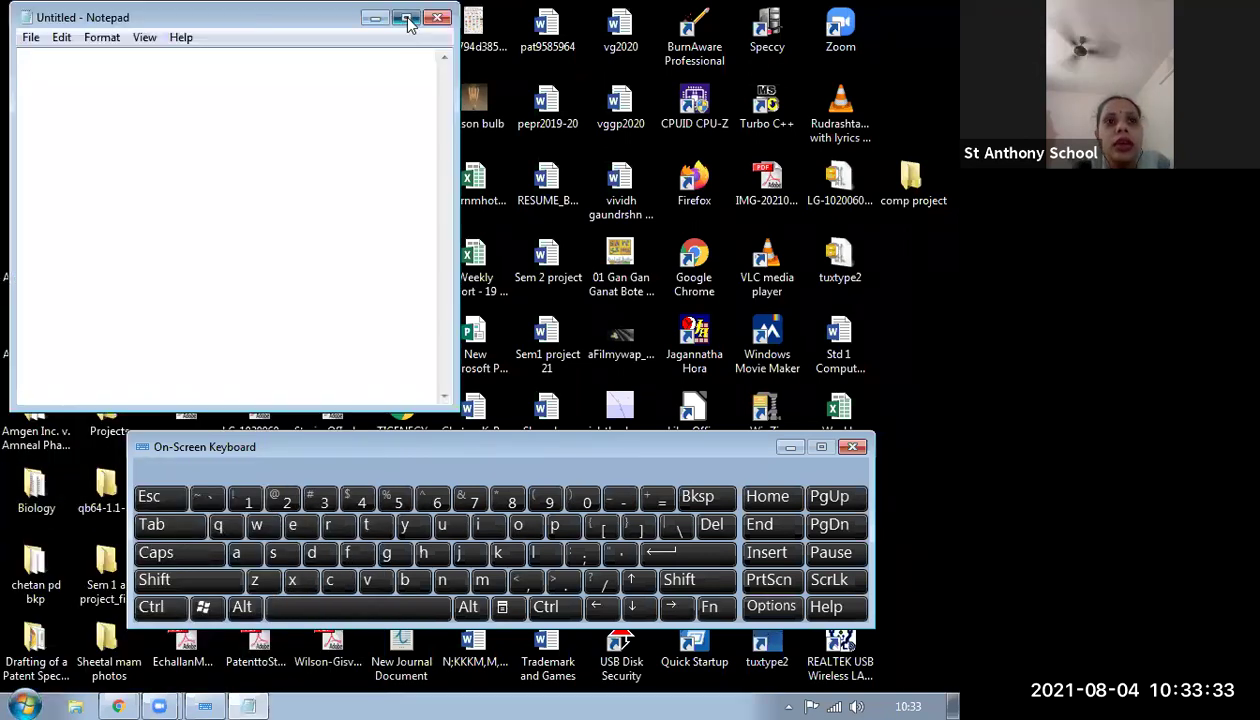
pyautogui.click(411, 17)
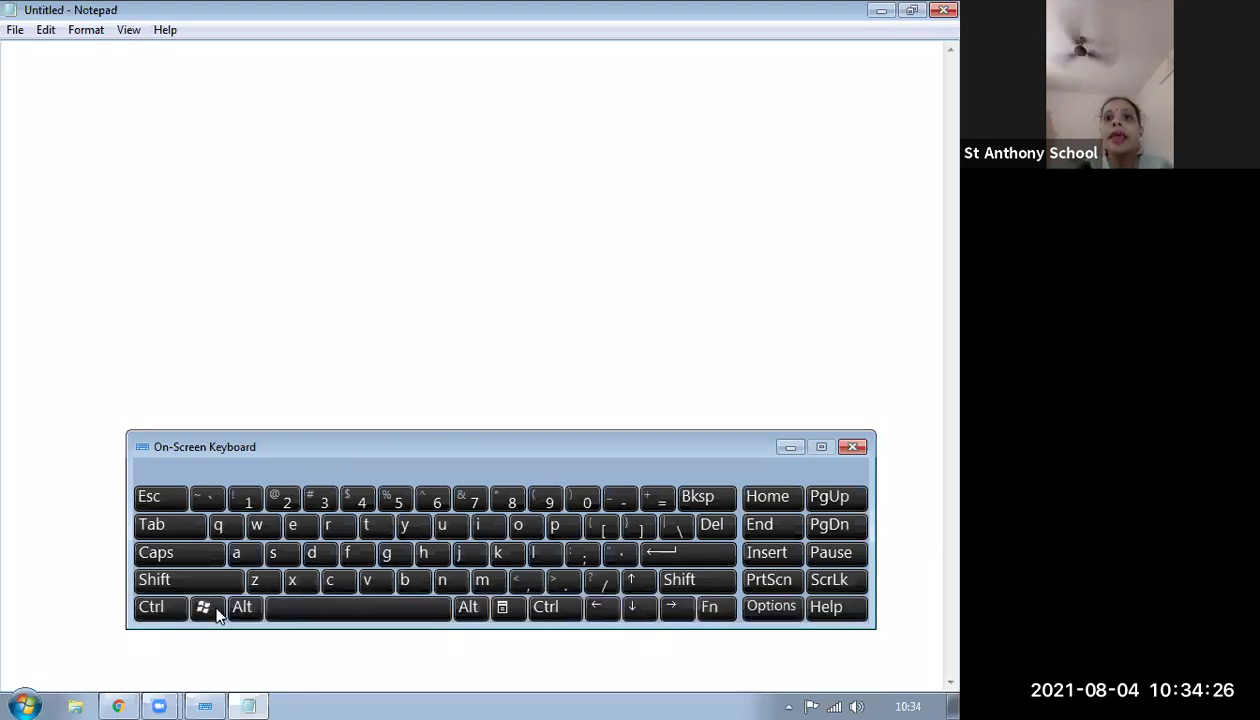
# Step: Enter "st.antony" followed by a space in the blank document using the on-screen keyboard
pyautogui.click(283, 560)
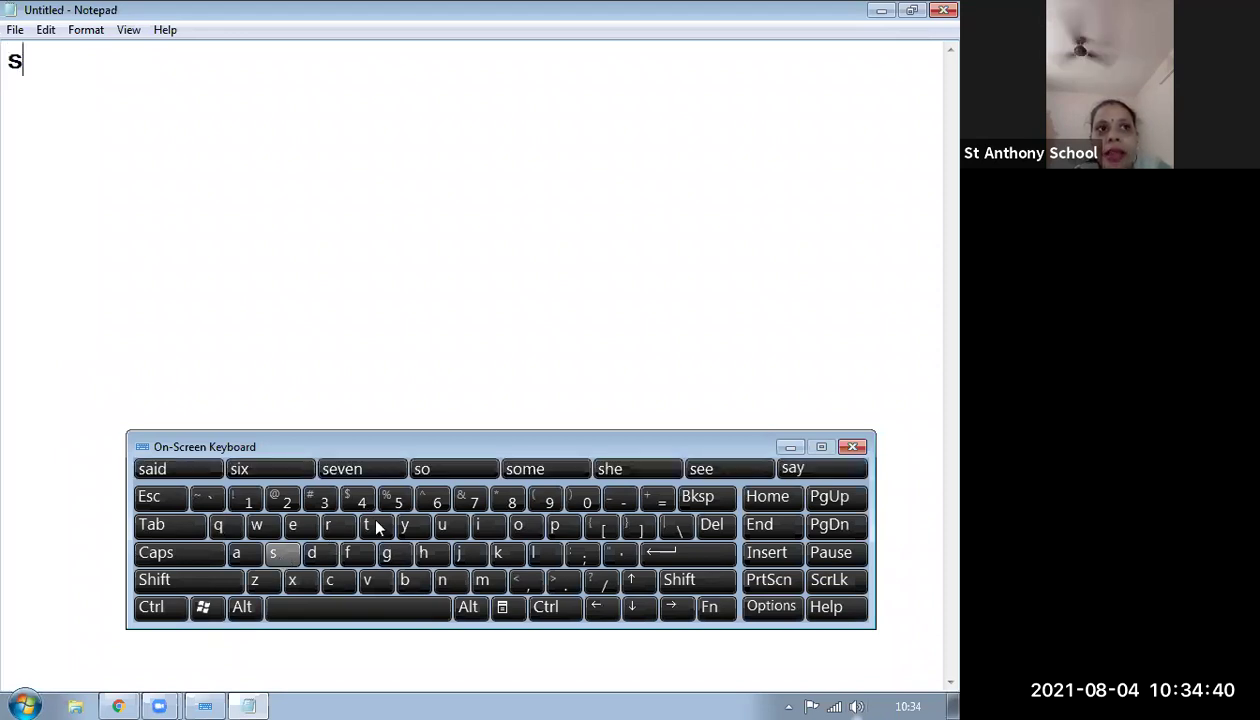
pyautogui.click(371, 528)
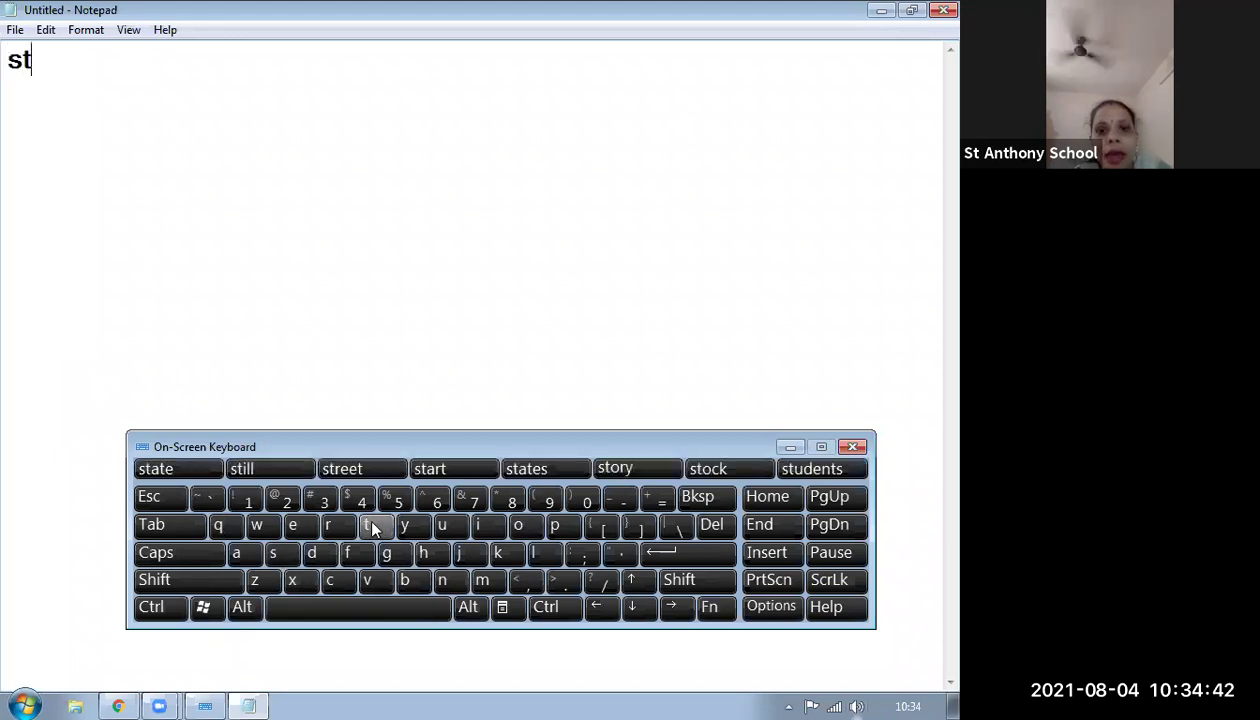
pyautogui.click(553, 582)
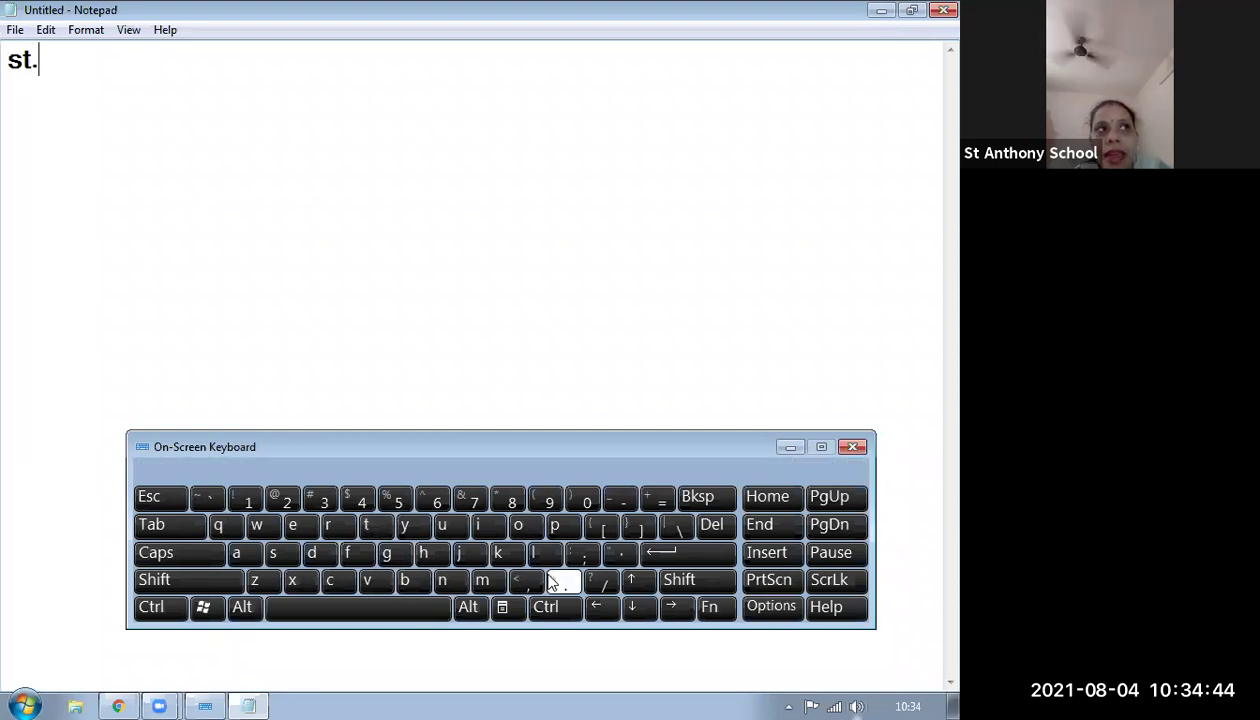
pyautogui.click(240, 553)
pyautogui.click(442, 580)
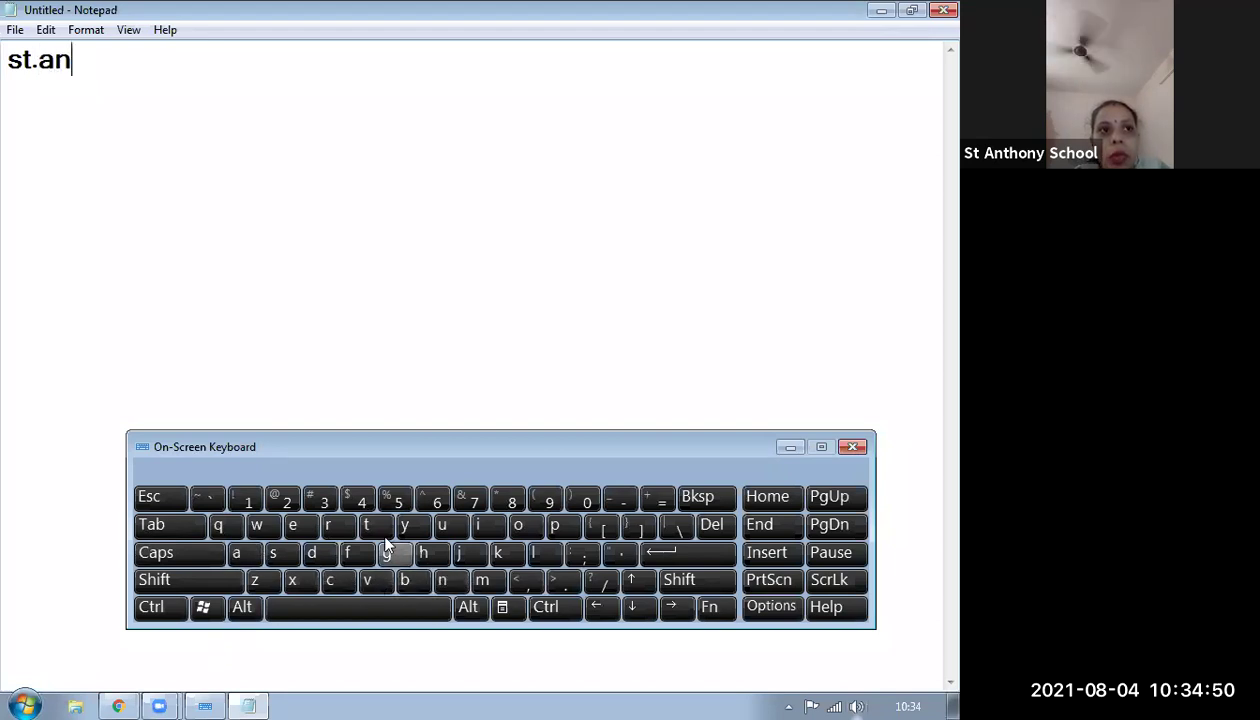
pyautogui.click(364, 522)
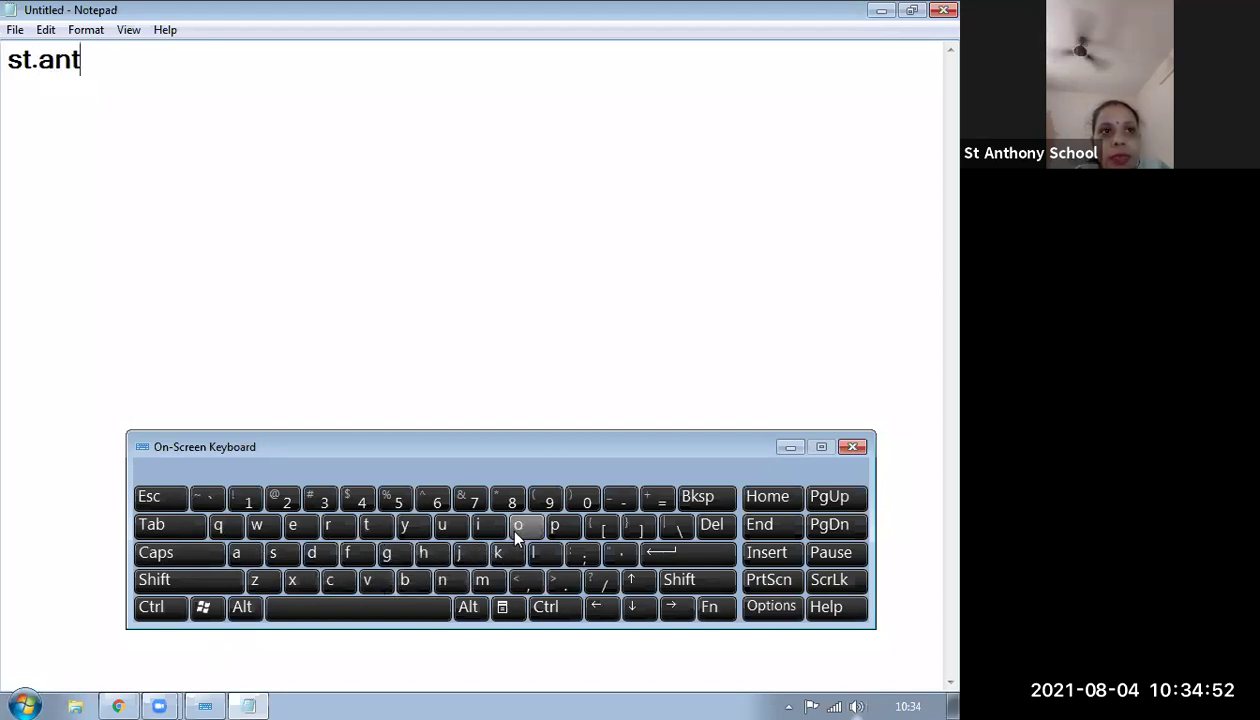
pyautogui.click(518, 528)
pyautogui.click(448, 580)
pyautogui.click(407, 524)
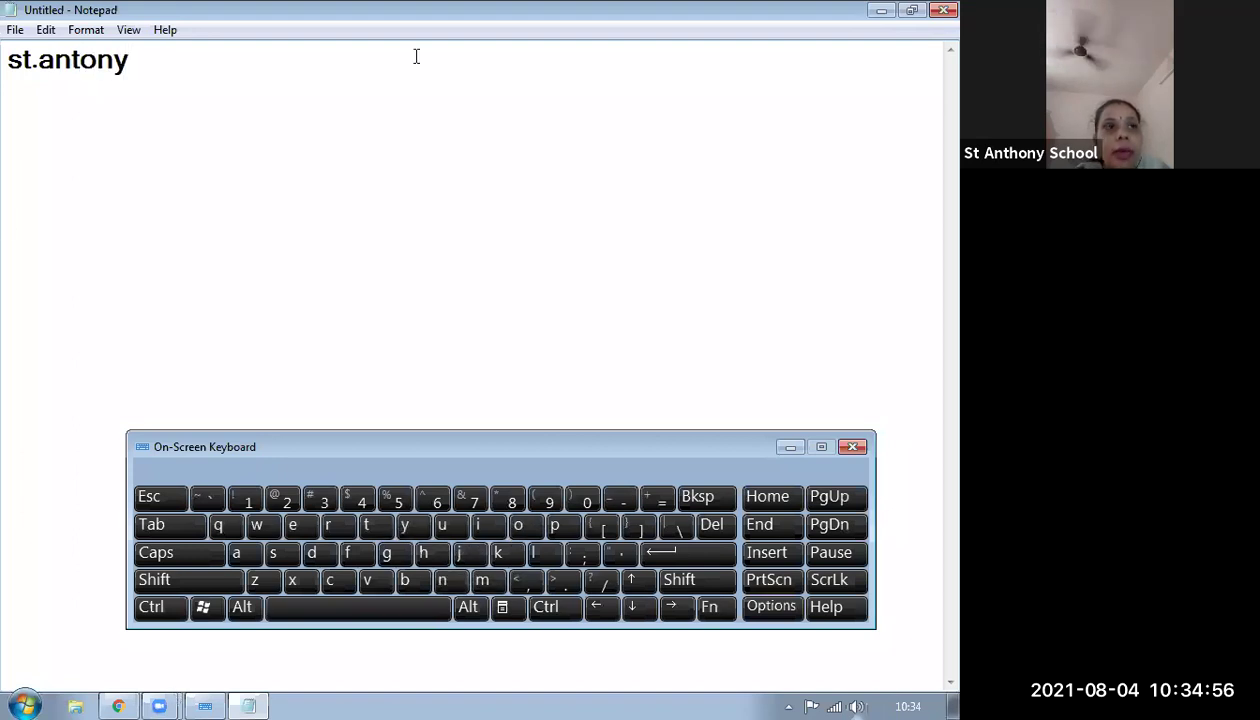
pyautogui.press('space')
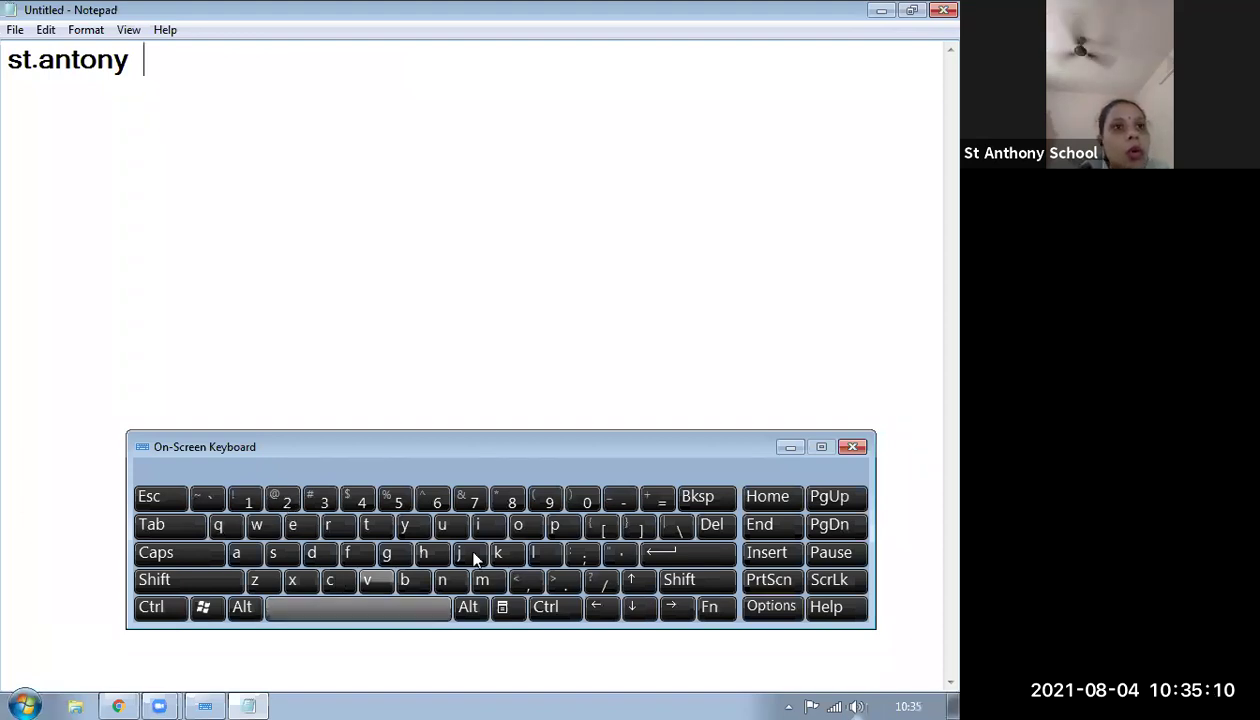
# Step: Add the word "convent" after "st.antony" using the on-screen keyboard
pyautogui.write('co')
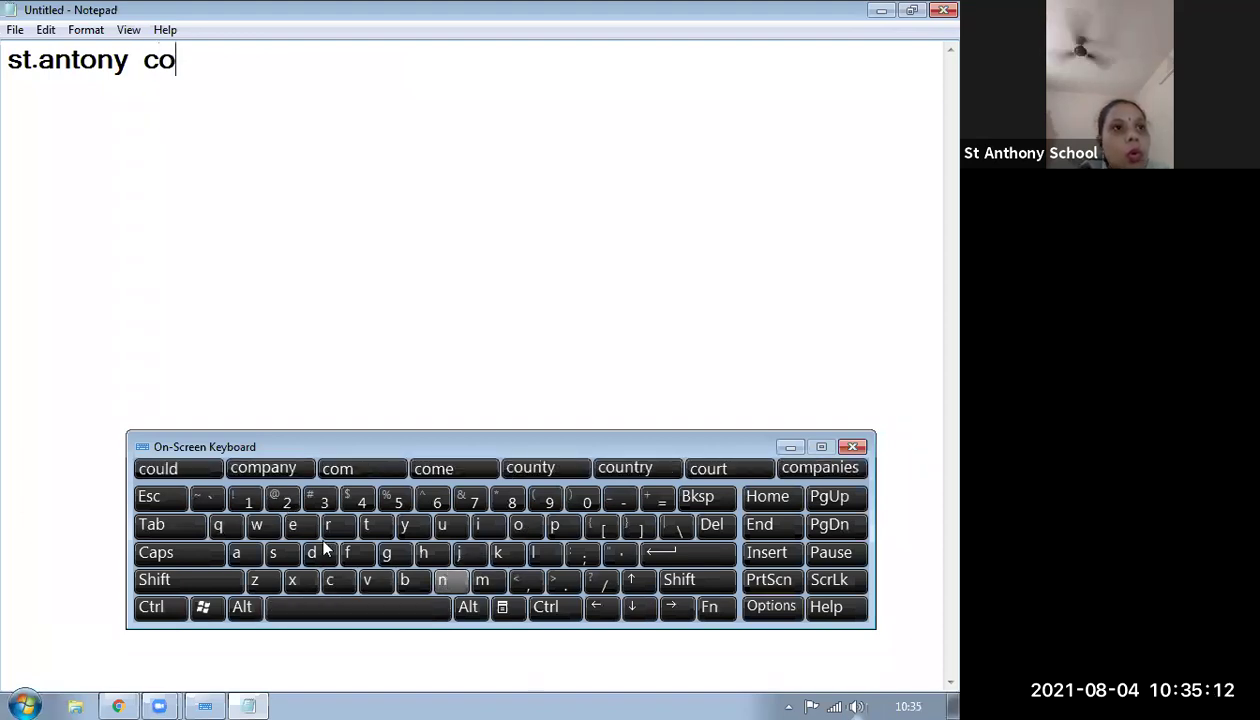
pyautogui.write('nv')
pyautogui.click(293, 527)
pyautogui.click(441, 581)
pyautogui.click(381, 537)
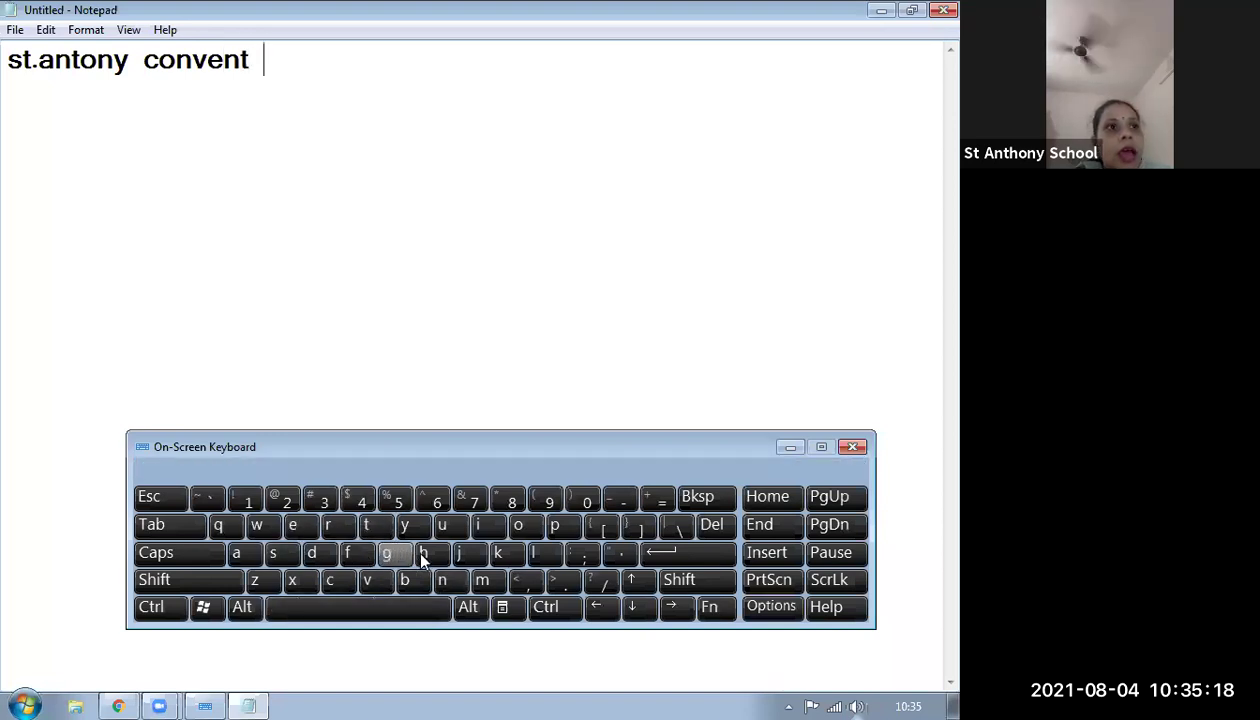
# Step: Add the word "higher" after "convent" using the on-screen keyboard
pyautogui.click(423, 553)
pyautogui.click(478, 527)
pyautogui.click(386, 553)
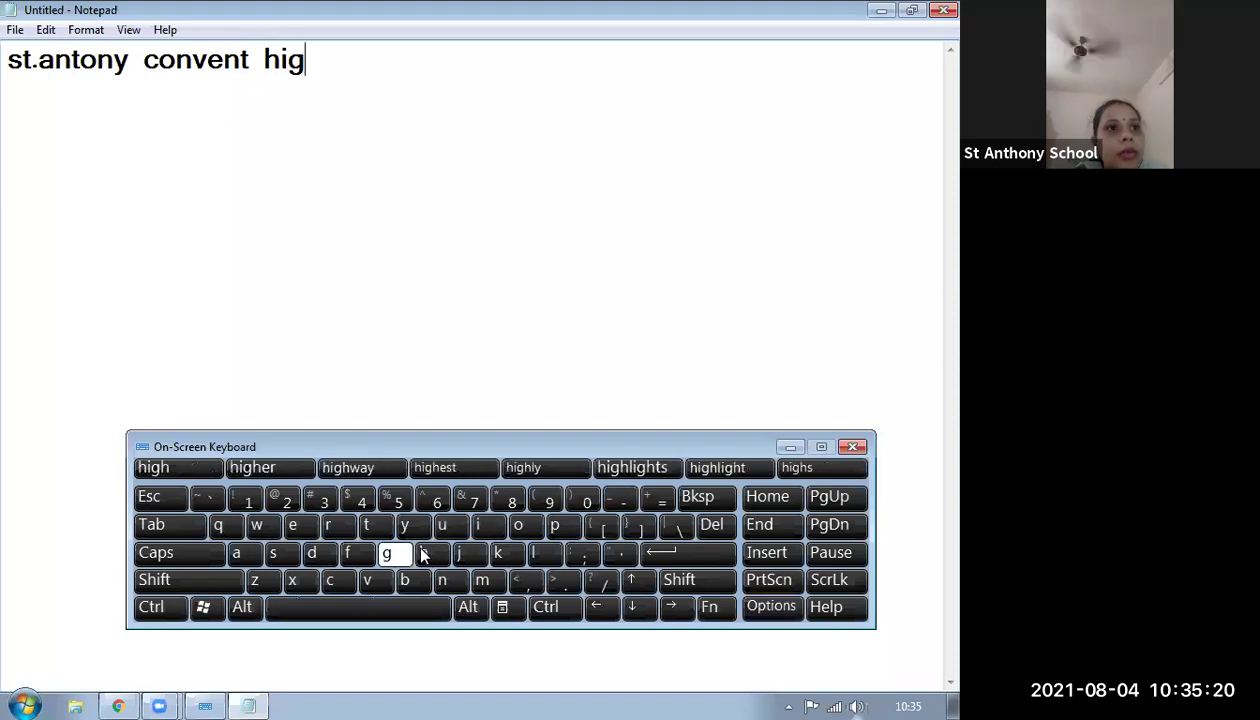
pyautogui.write('h')
pyautogui.click(310, 530)
pyautogui.click(329, 525)
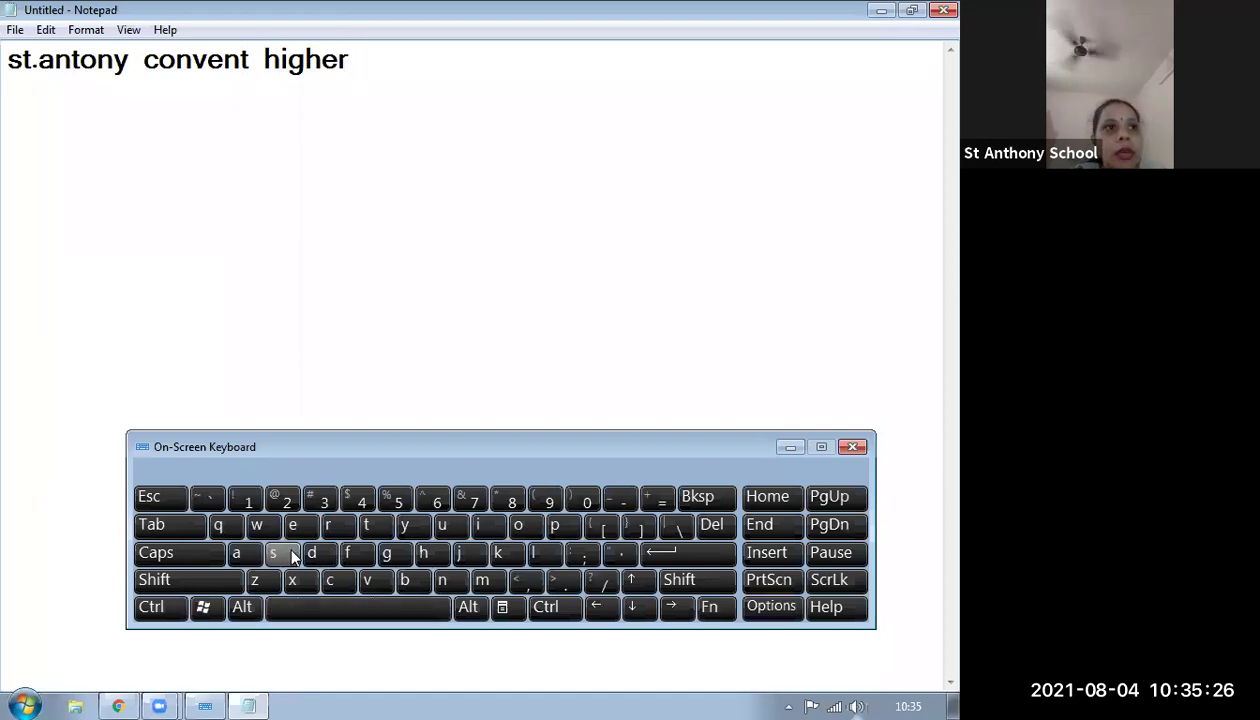
# Step: Add the word "secondary" after "higher" using the on-screen keyboard
pyautogui.click(291, 550)
pyautogui.click(292, 525)
pyautogui.click(518, 528)
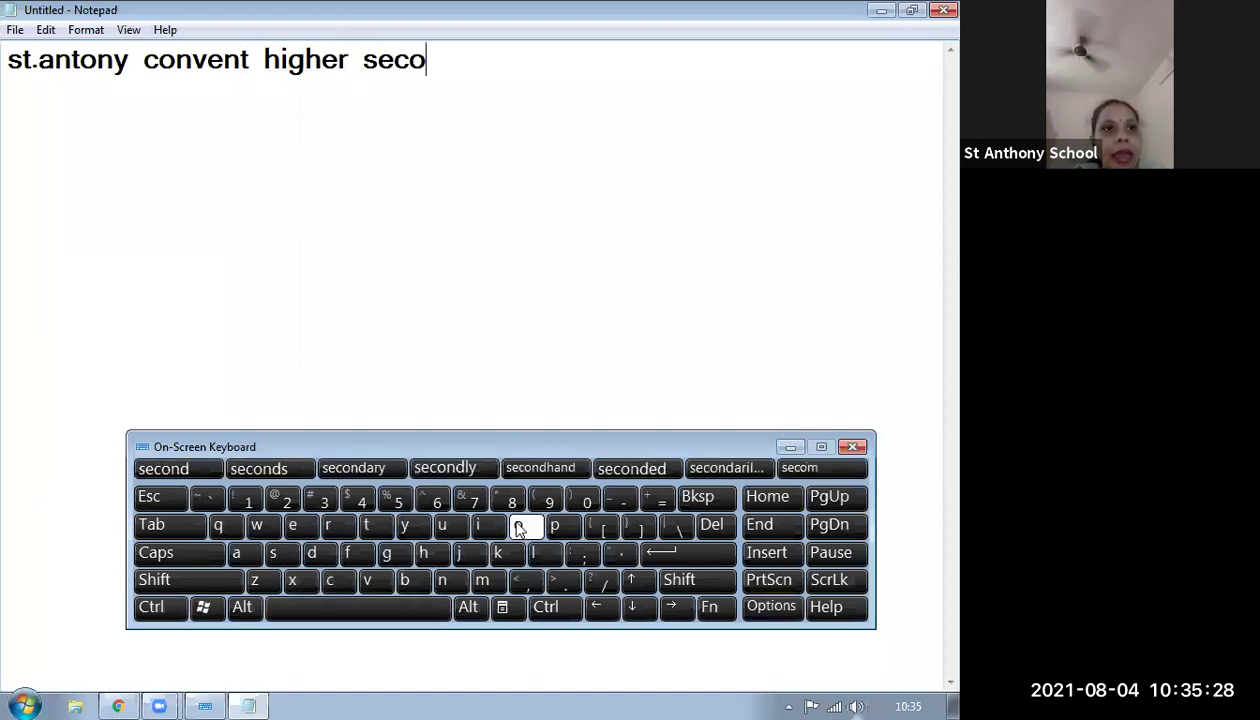
pyautogui.click(436, 582)
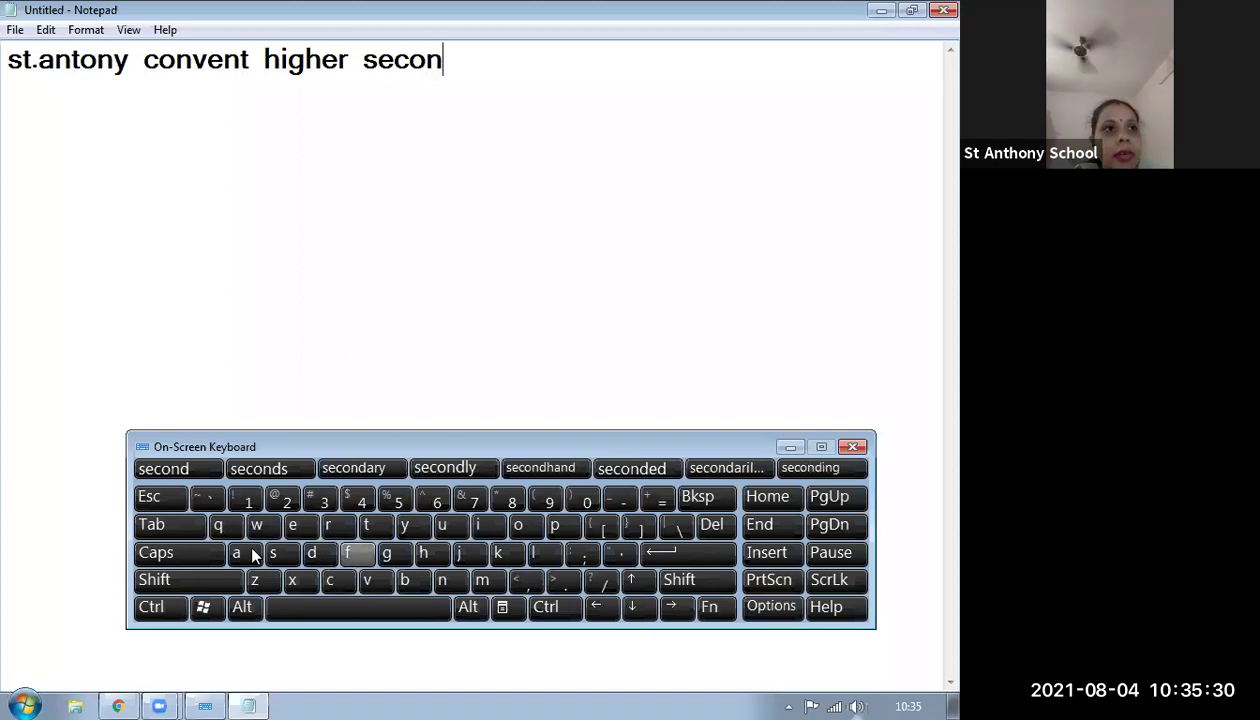
pyautogui.click(311, 553)
pyautogui.click(236, 553)
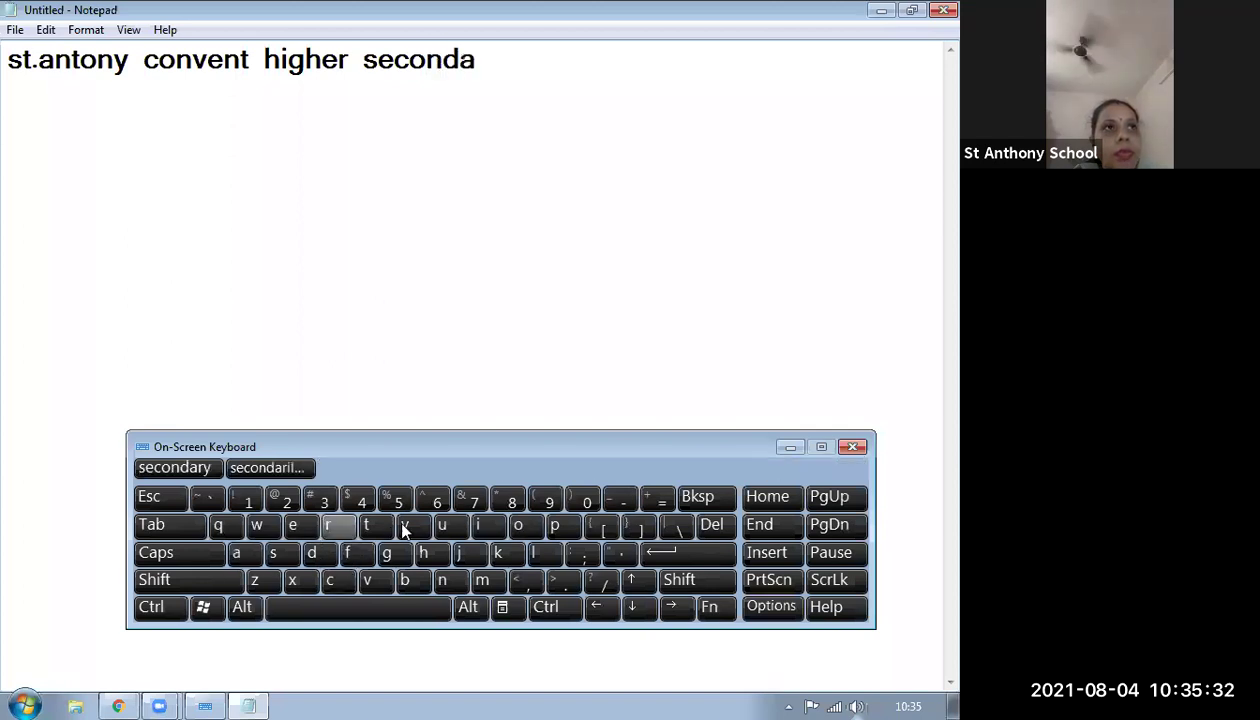
pyautogui.click(405, 528)
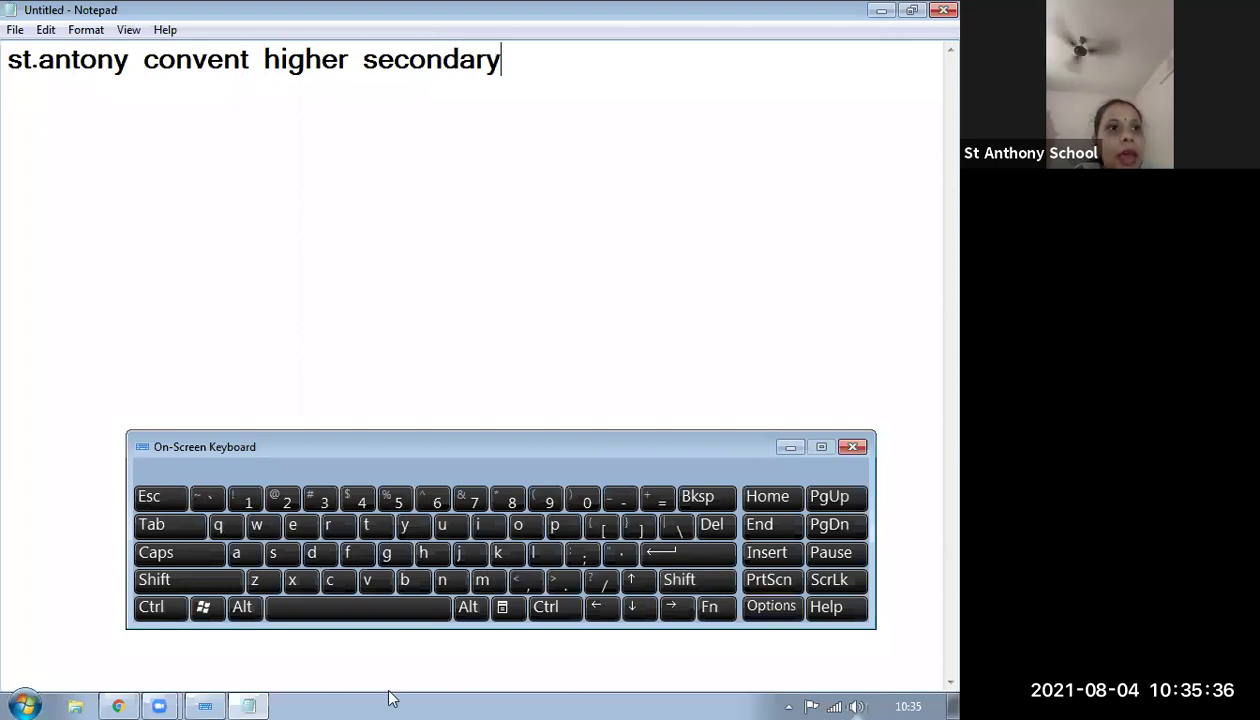
# Step: Try to append a space and the word "school" after "secondary" using the on-screen keyboard
pyautogui.click(372, 612)
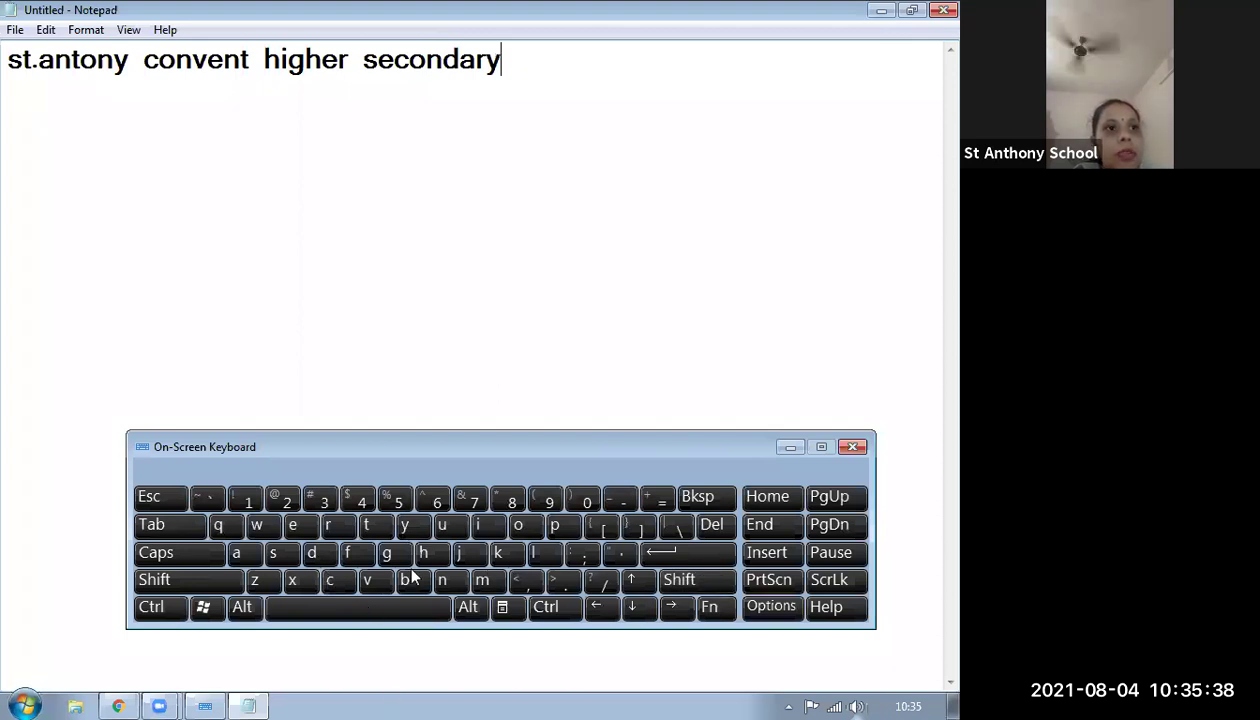
pyautogui.click(518, 525)
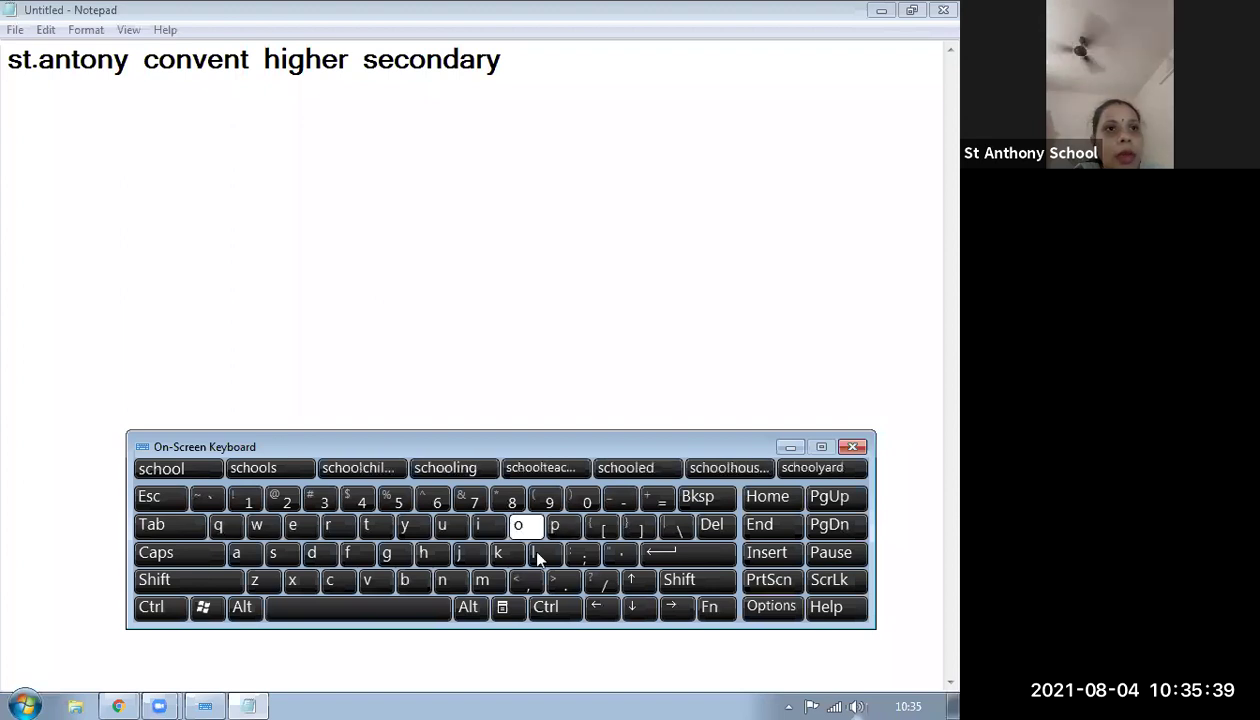
pyautogui.click(537, 555)
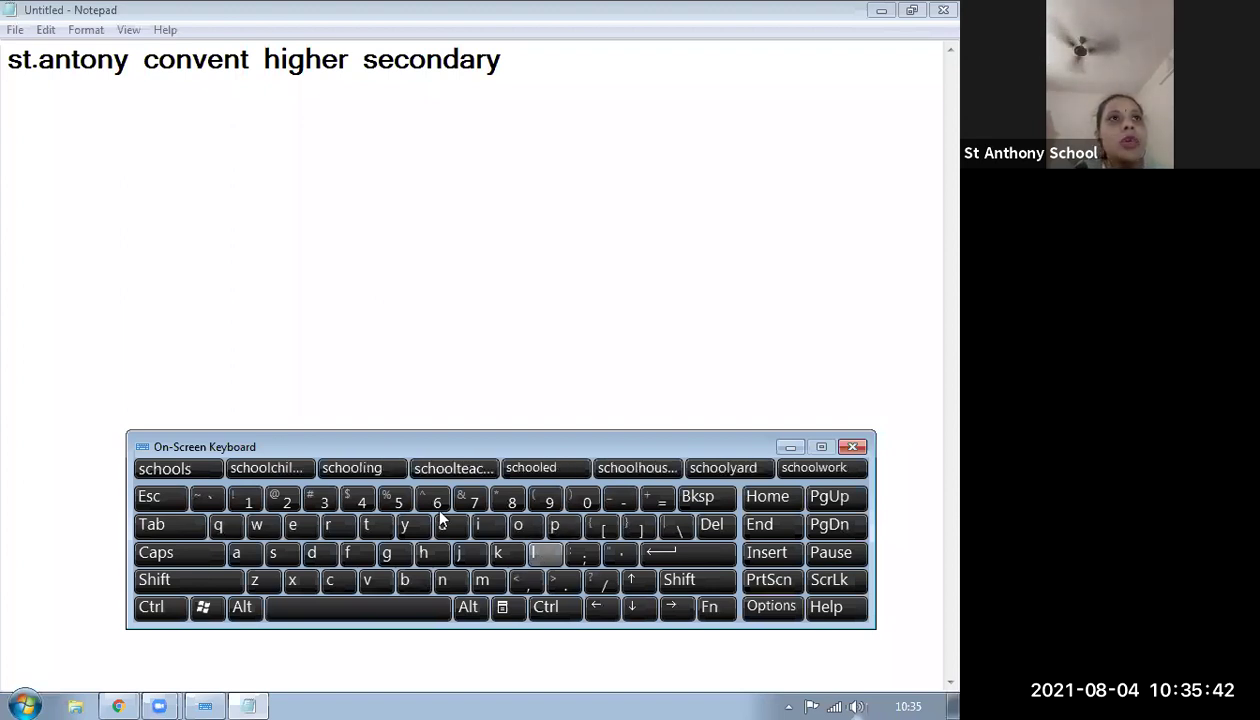
# Step: Complete the line with the word "school" after "secondary"
pyautogui.click(327, 577)
pyautogui.write('s')
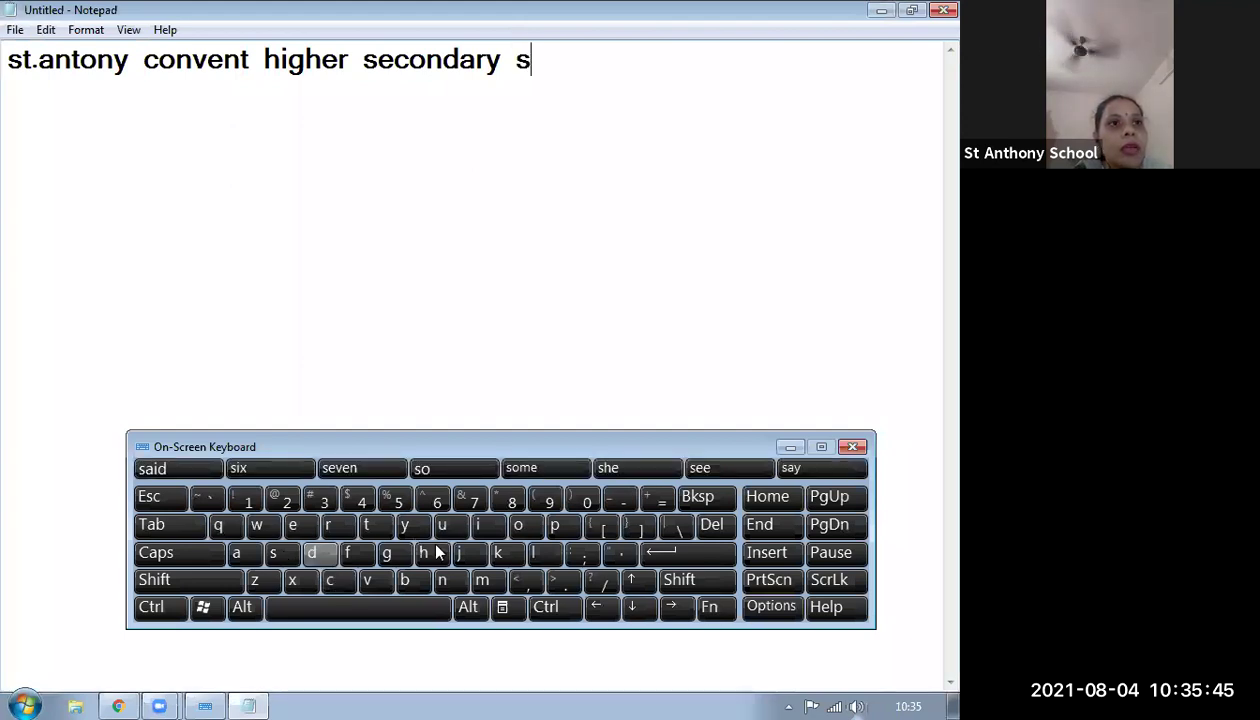
pyautogui.write('cho')
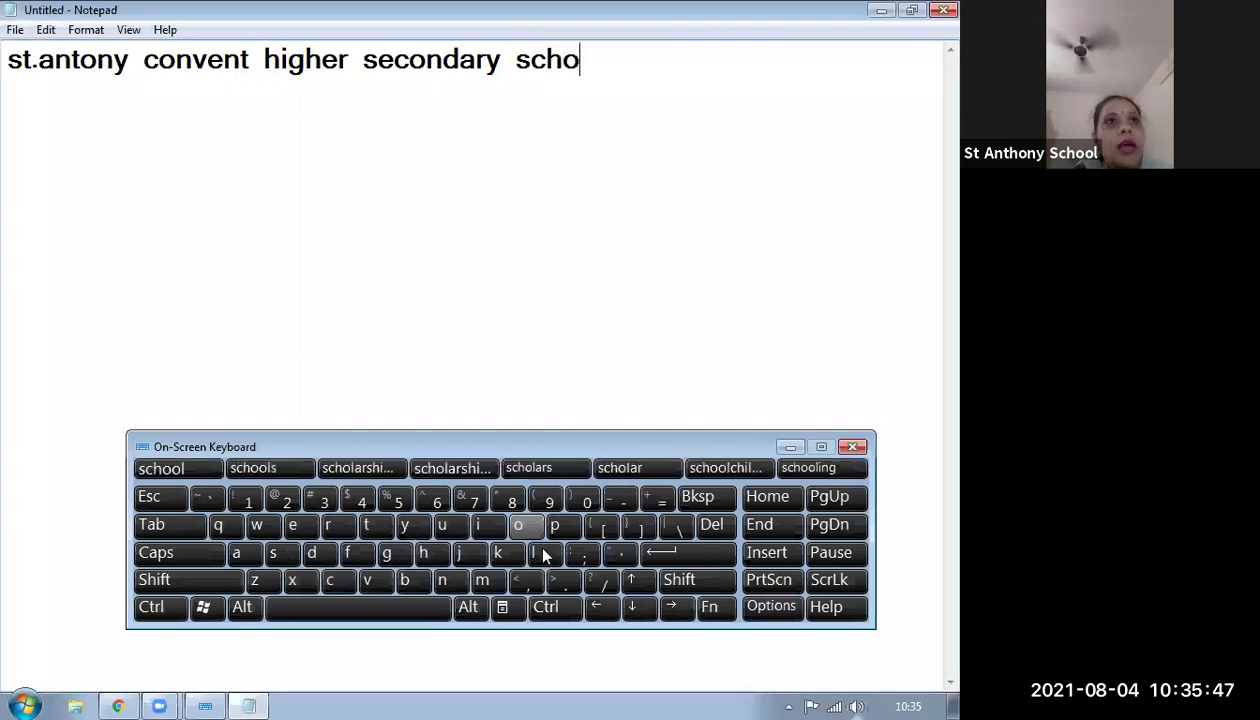
pyautogui.write('ol')
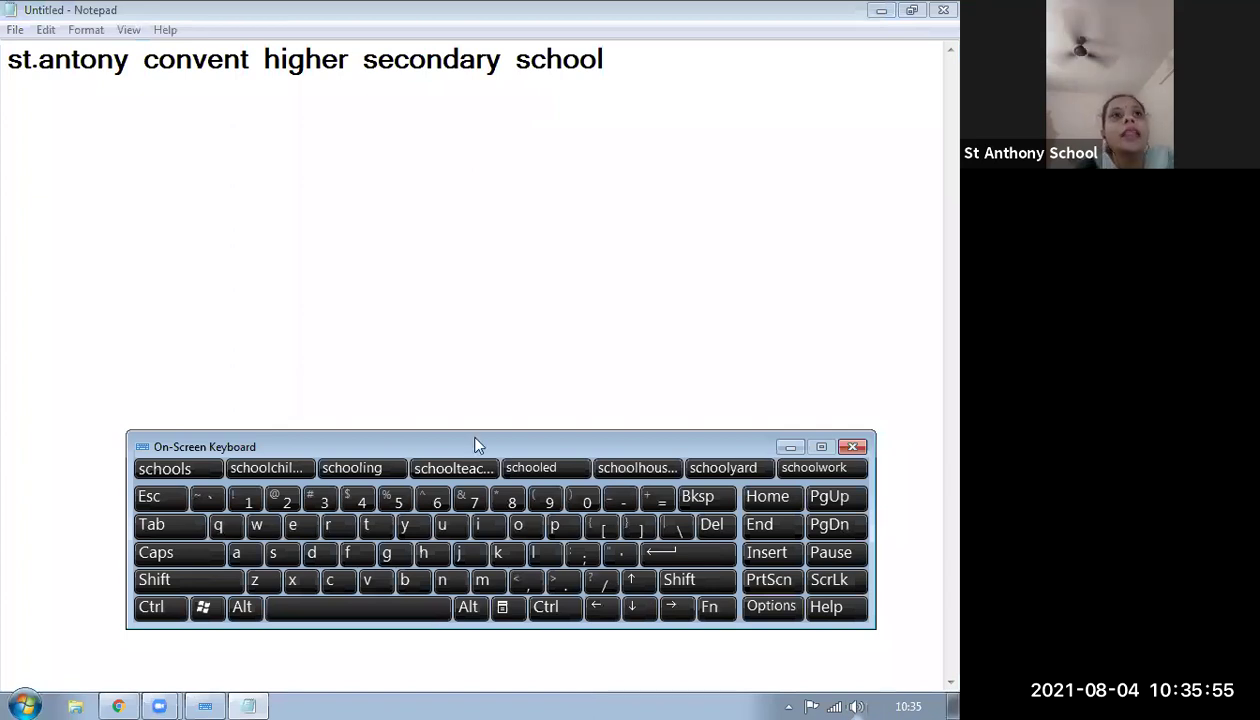
# Step: Add the number 123 after "school" at the end of the line
pyautogui.click(411, 121)
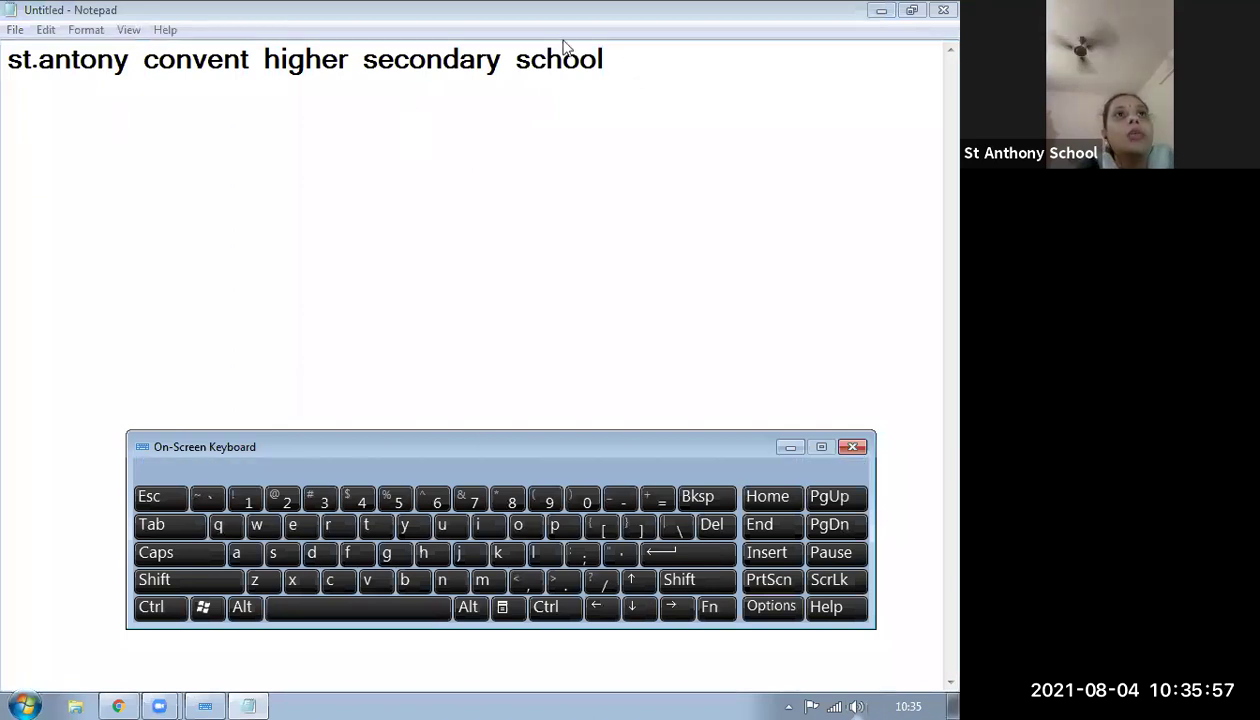
pyautogui.click(619, 59)
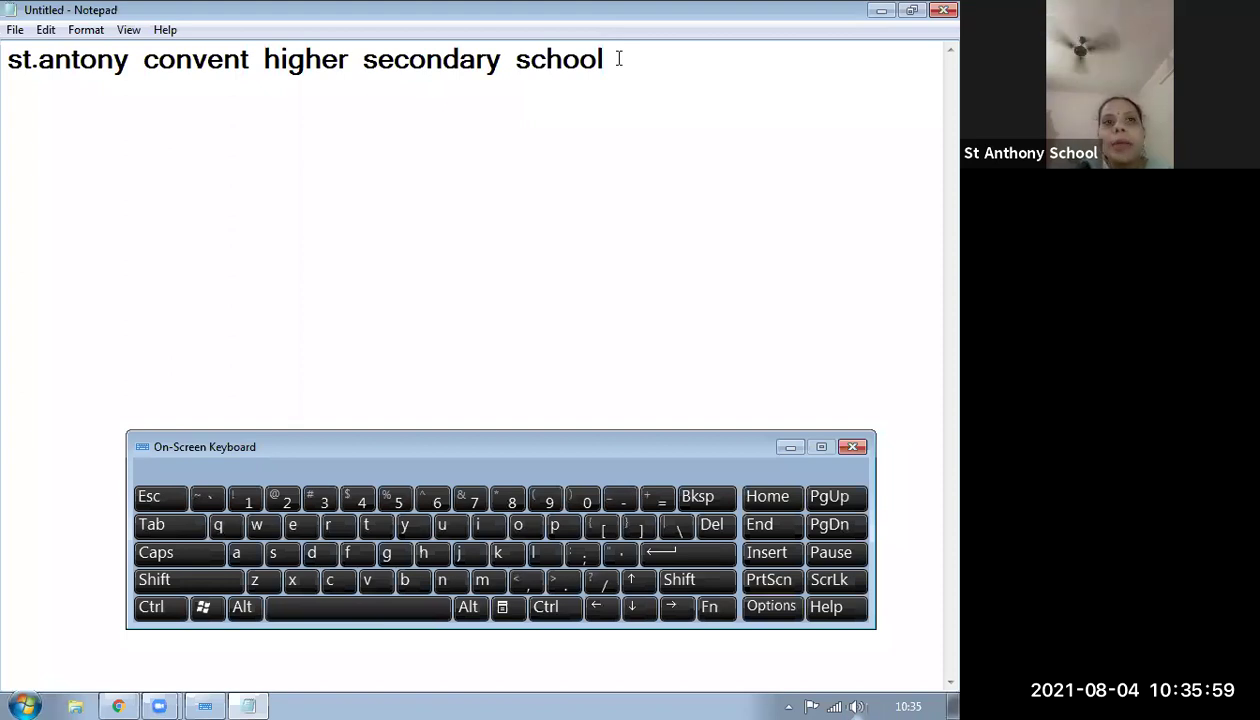
pyautogui.click(249, 505)
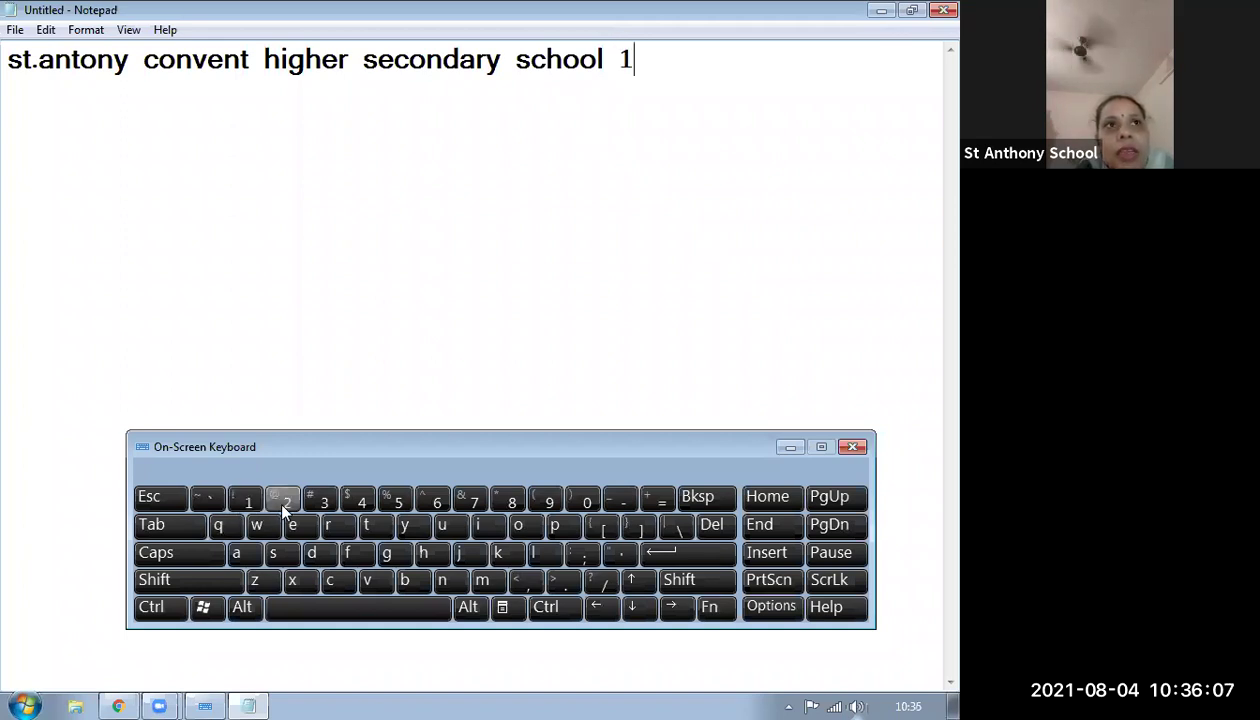
pyautogui.click(285, 503)
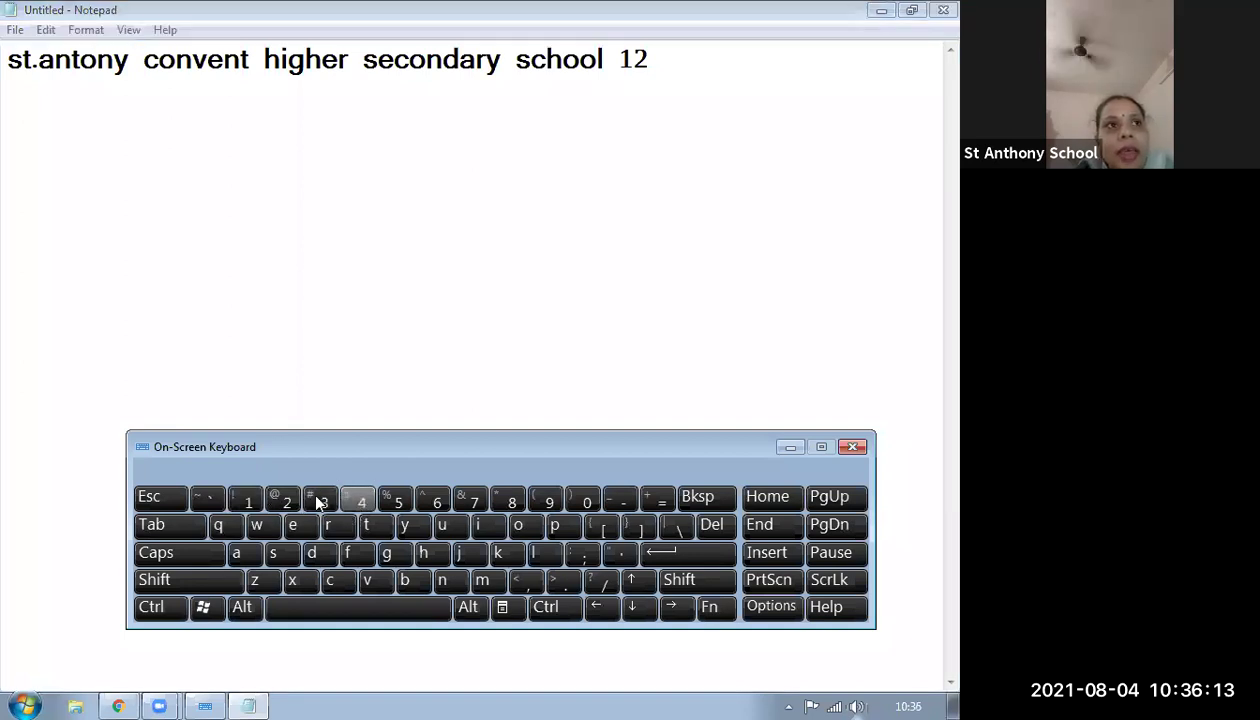
pyautogui.click(658, 60)
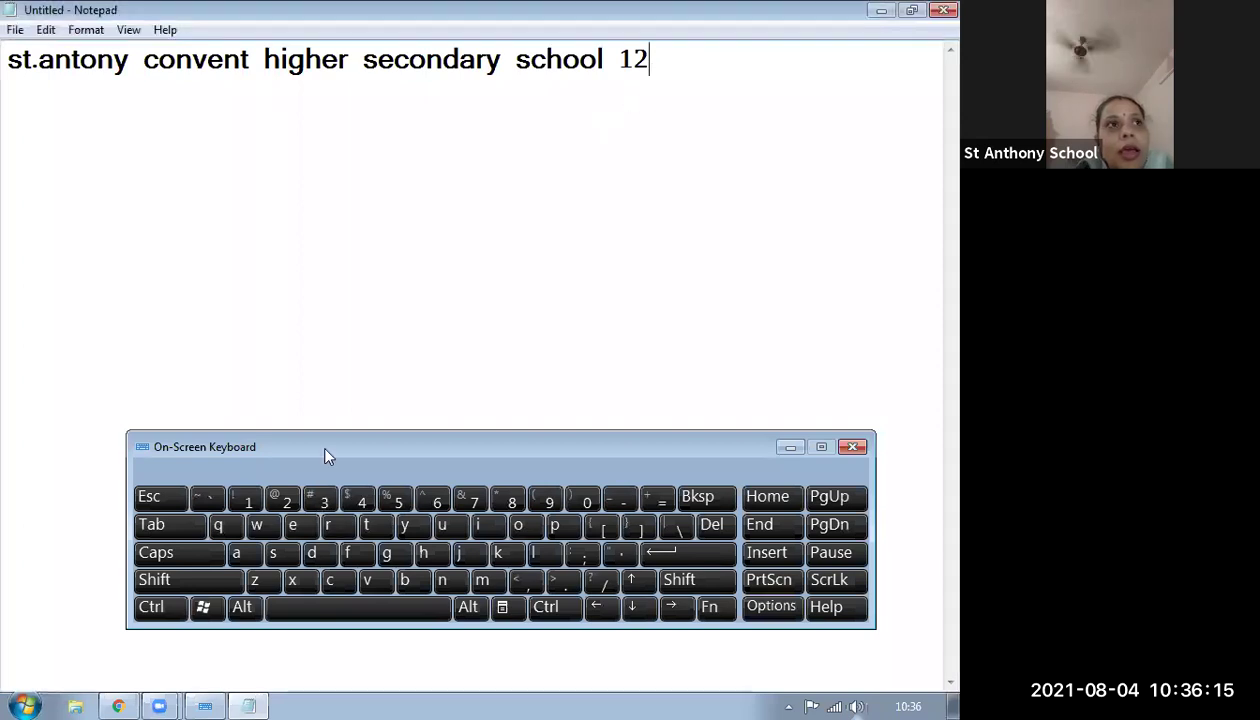
pyautogui.write('3')
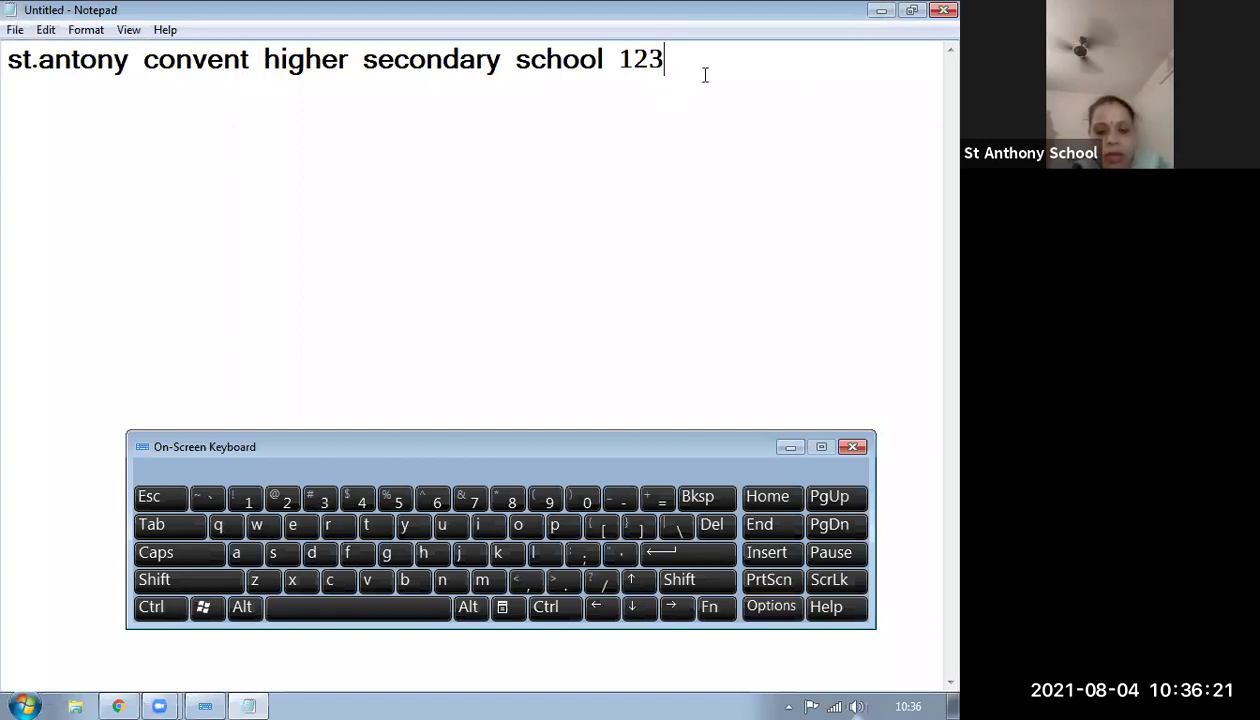
# Step: Delete the entire line of text so that the document is empty
pyautogui.press('BackSpace')
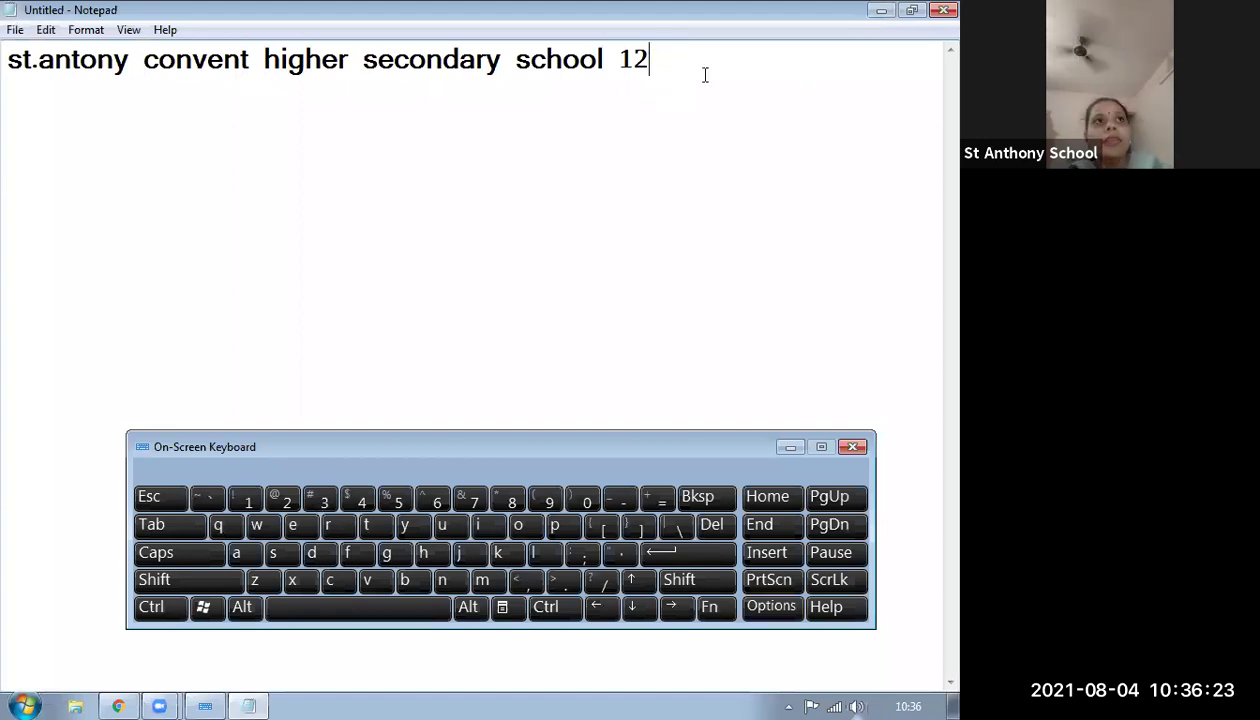
pyautogui.press('BackSpace')
pyautogui.press('BackSpace')
pyautogui.press('BackSpace')
pyautogui.press('BackSpace')
pyautogui.press('BackSpace')
pyautogui.press('BackSpace')
pyautogui.press('BackSpace')
pyautogui.press('BackSpace')
pyautogui.press('BackSpace')
pyautogui.press('BackSpace')
pyautogui.press('BackSpace')
pyautogui.press('BackSpace')
pyautogui.press('BackSpace')
pyautogui.press('BackSpace')
pyautogui.press('BackSpace')
pyautogui.press('BackSpace')
pyautogui.press('BackSpace')
pyautogui.press('BackSpace')
pyautogui.press('BackSpace')
pyautogui.press('BackSpace')
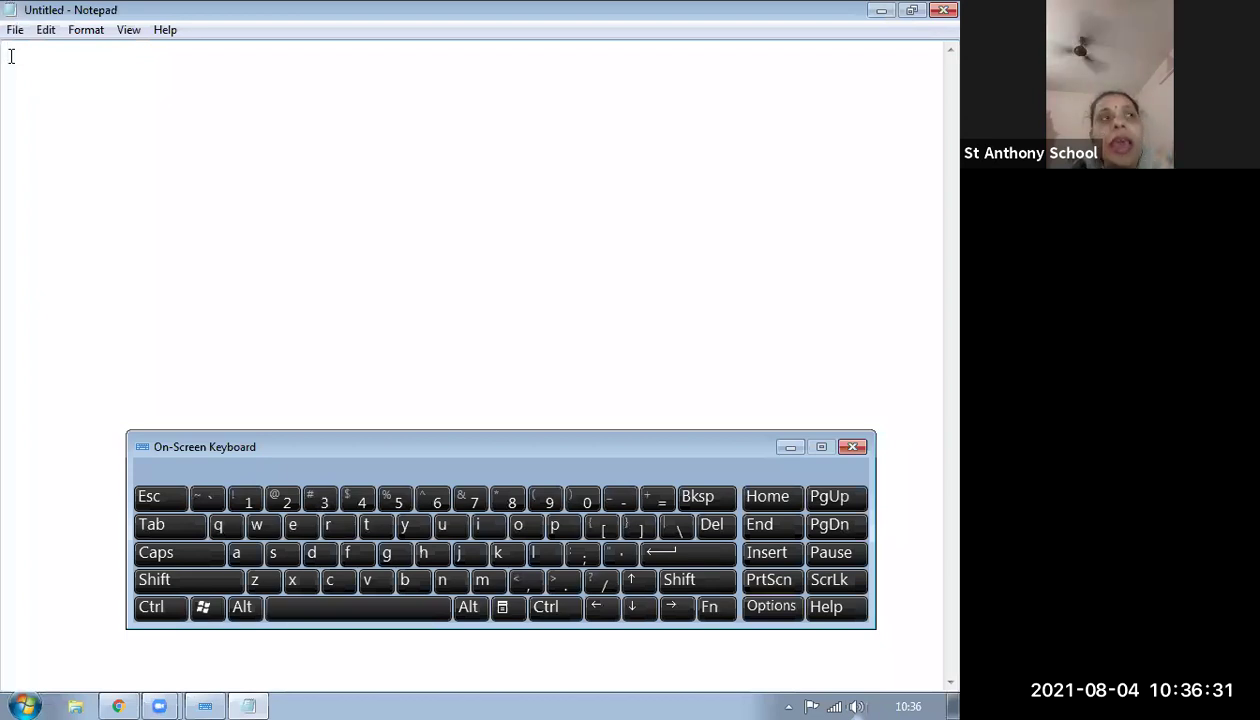
# Step: Write "St. anthony Convent" on the first line, correcting the misspelled "Conbent"
pyautogui.write('St. anthony')
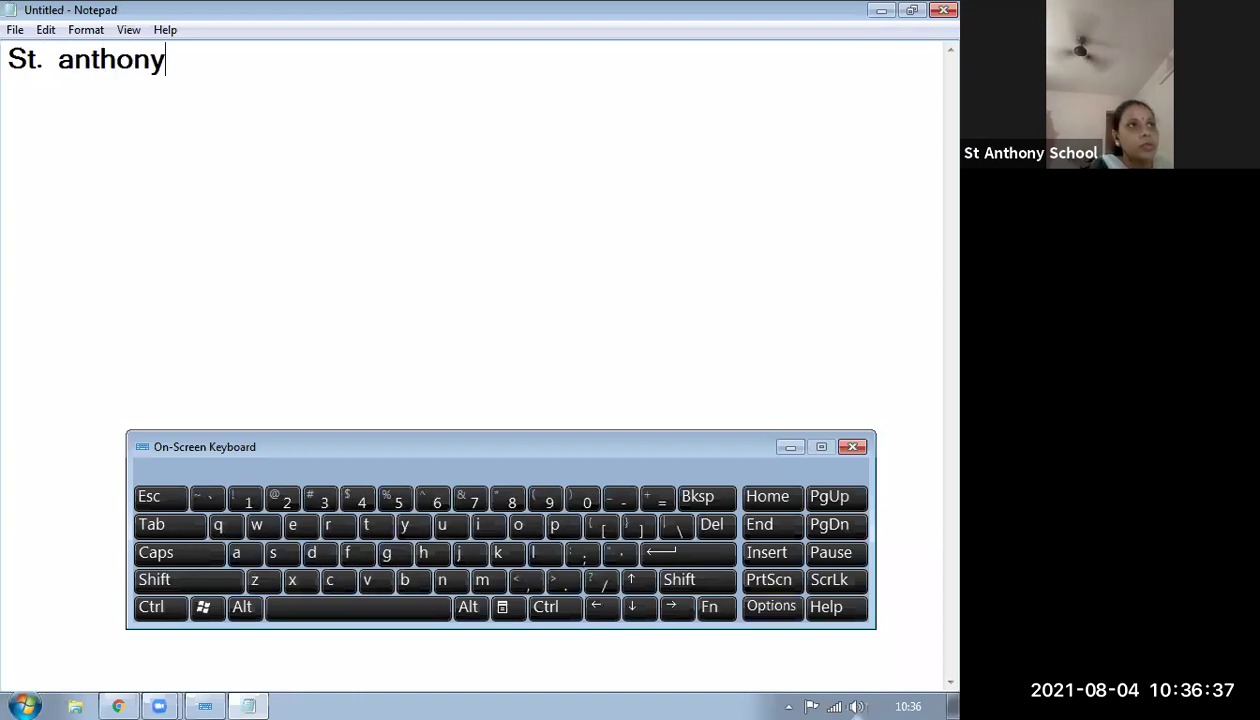
pyautogui.write(' Conbent')
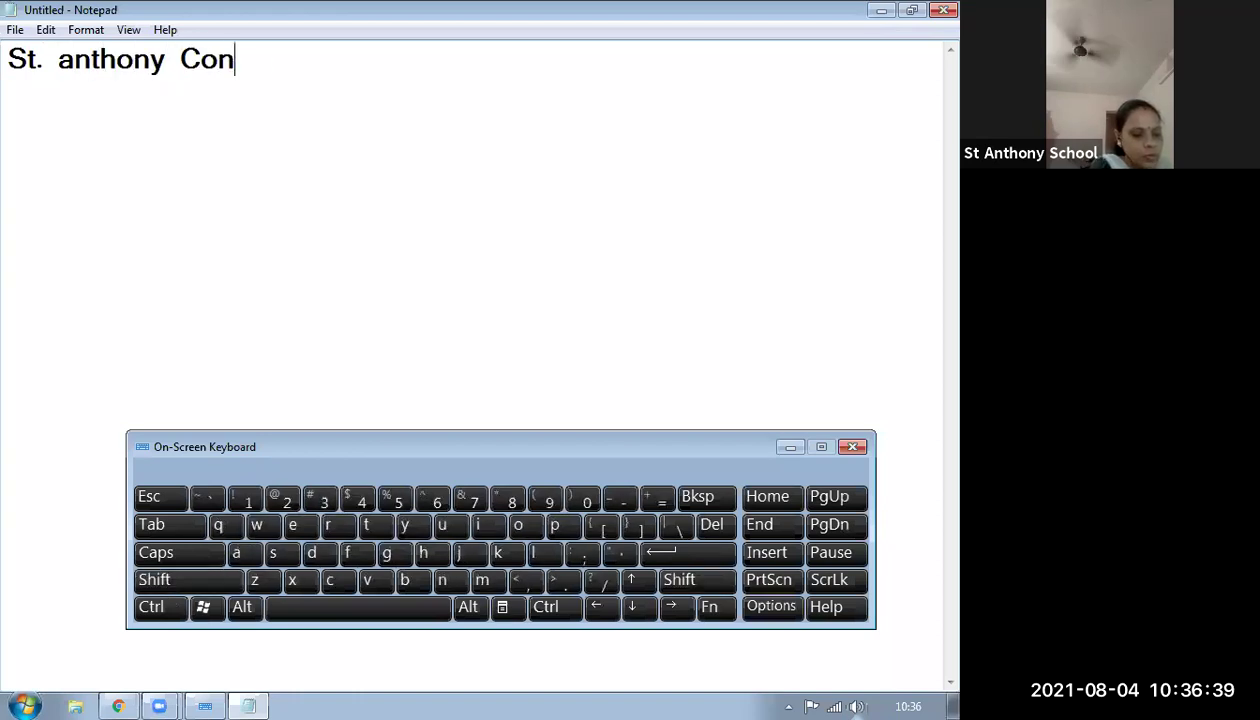
pyautogui.press('BackSpace')
pyautogui.press('BackSpace')
pyautogui.press('BackSpace')
pyautogui.press('BackSpace')
pyautogui.press('BackSpace')
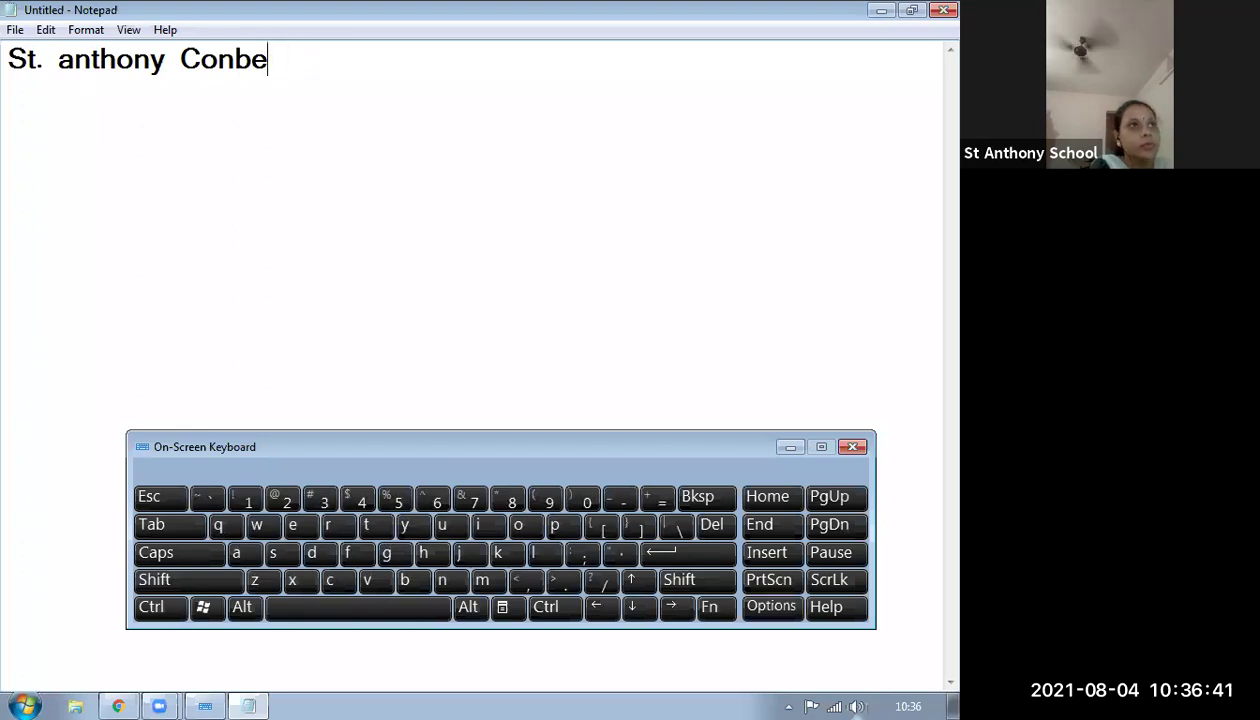
pyautogui.write('vent')
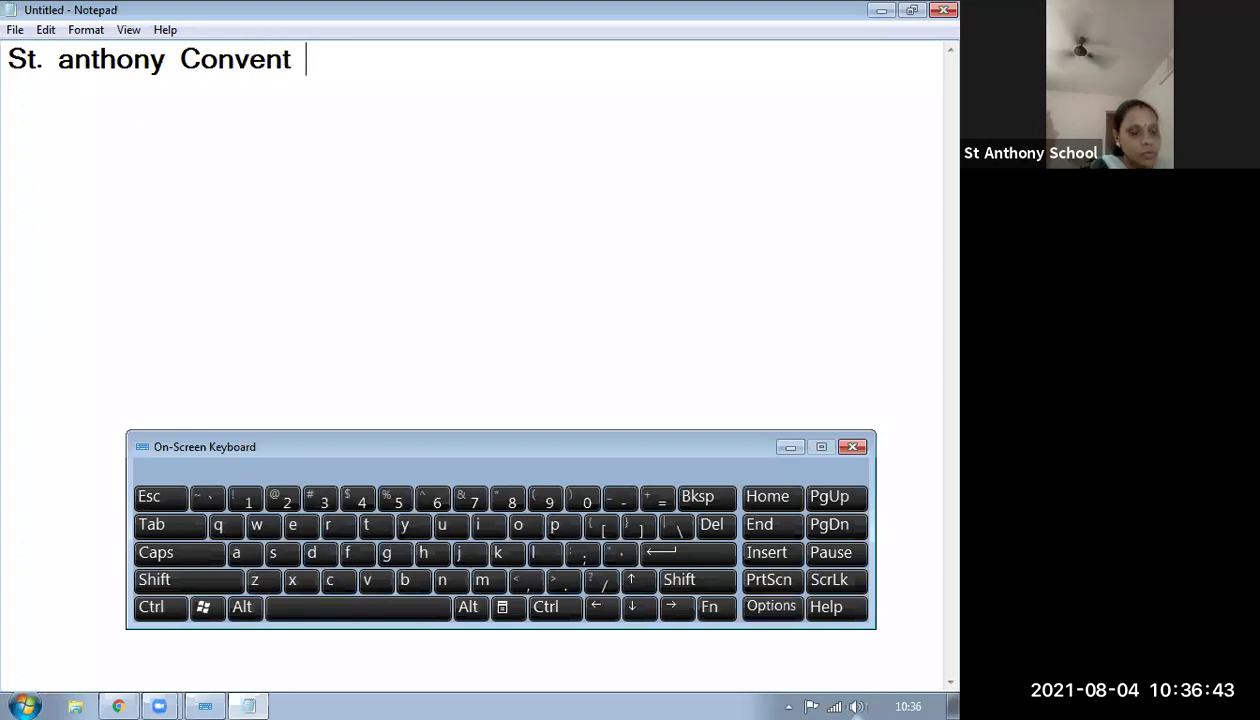